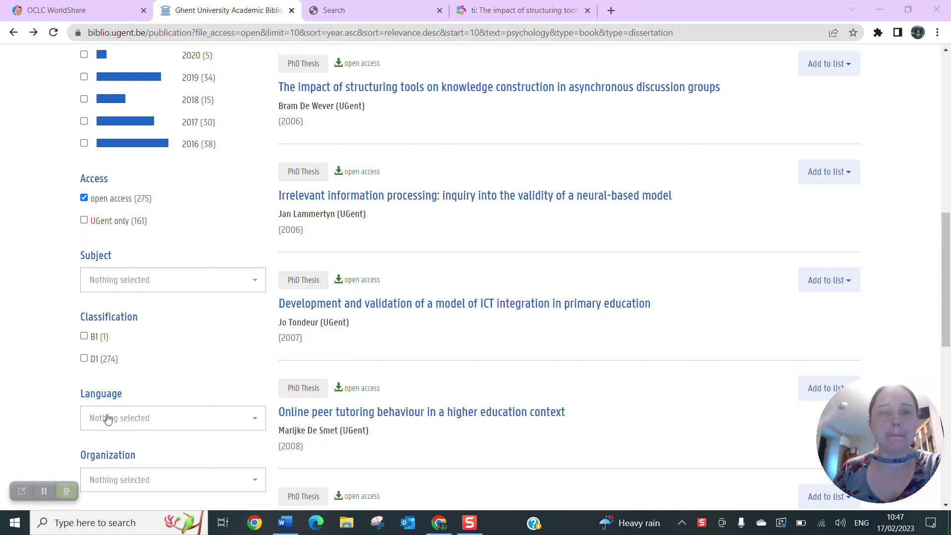
Step: Examine the publication type, year and access filters and the list of open access psychology dissertations in the Ghent bibliography
{"action": "scroll", "coordinate": [280, 332], "scroll_direction": "up", "scroll_amount": 6}
{"action": "scroll", "coordinate": [279, 332], "scroll_direction": "up", "scroll_amount": 5}
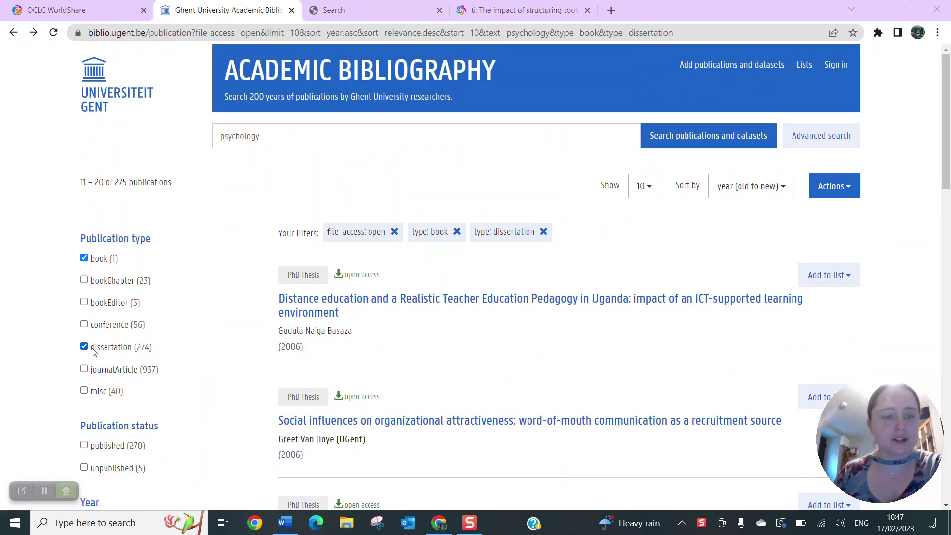
{"action": "scroll", "coordinate": [37, 337], "scroll_direction": "down", "scroll_amount": 10}
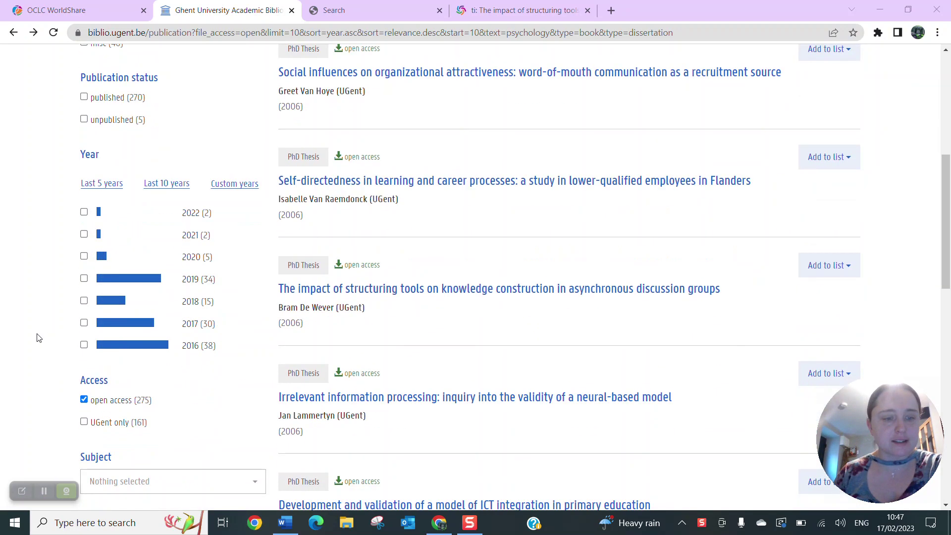
{"action": "scroll", "coordinate": [37, 337], "scroll_direction": "down", "scroll_amount": 3}
{"action": "scroll", "coordinate": [37, 337], "scroll_direction": "up", "scroll_amount": 13}
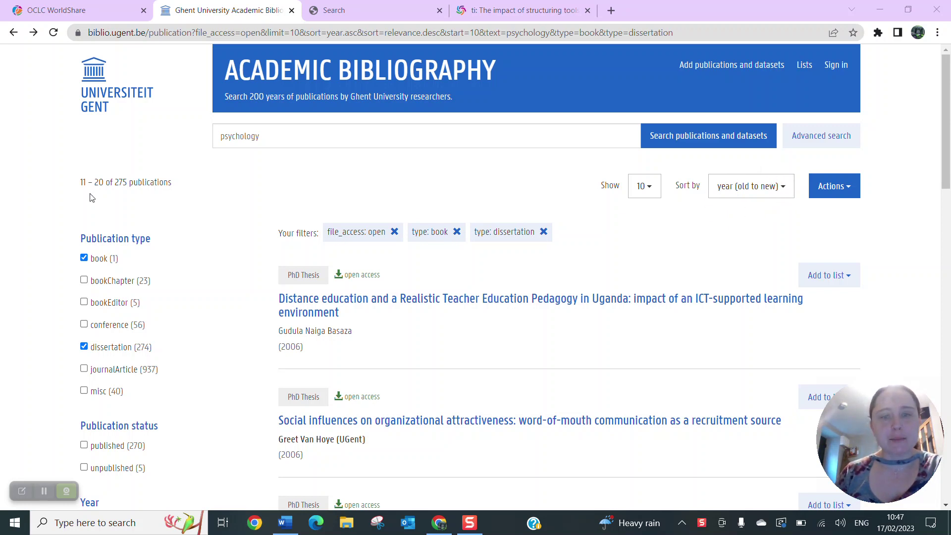
{"action": "scroll", "coordinate": [574, 233], "scroll_direction": "down", "scroll_amount": 4}
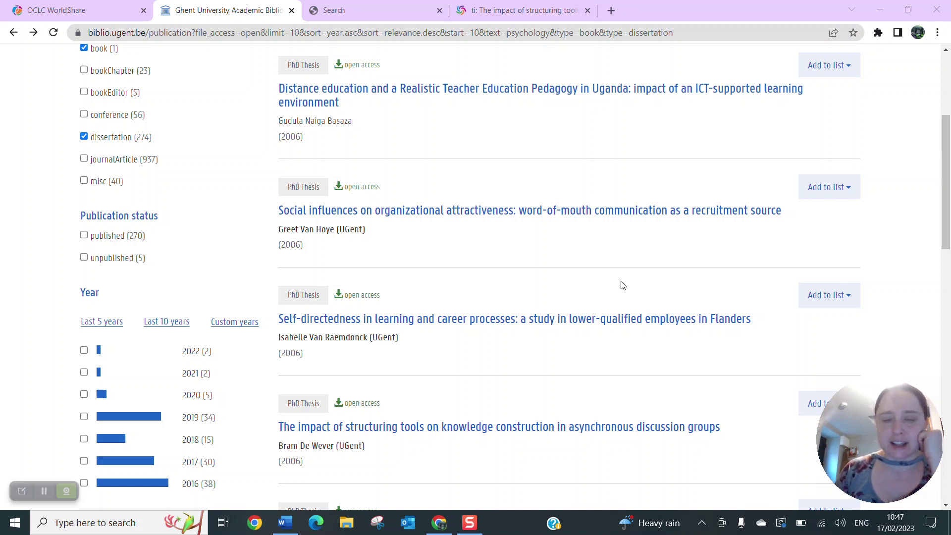
{"action": "scroll", "coordinate": [531, 286], "scroll_direction": "down", "scroll_amount": 1}
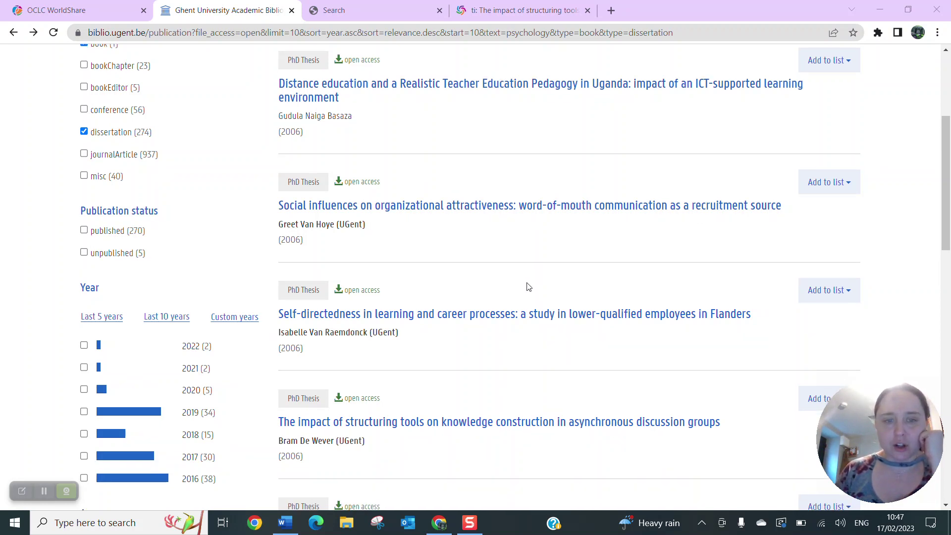
{"action": "scroll", "coordinate": [560, 274], "scroll_direction": "down", "scroll_amount": 1}
{"action": "scroll", "coordinate": [569, 251], "scroll_direction": "down", "scroll_amount": 1}
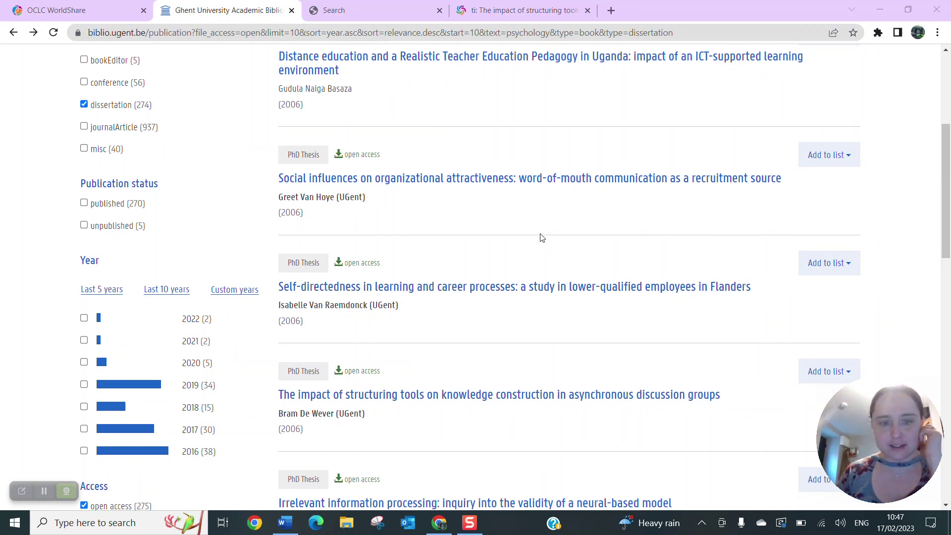
{"action": "scroll", "coordinate": [514, 228], "scroll_direction": "down", "scroll_amount": 3}
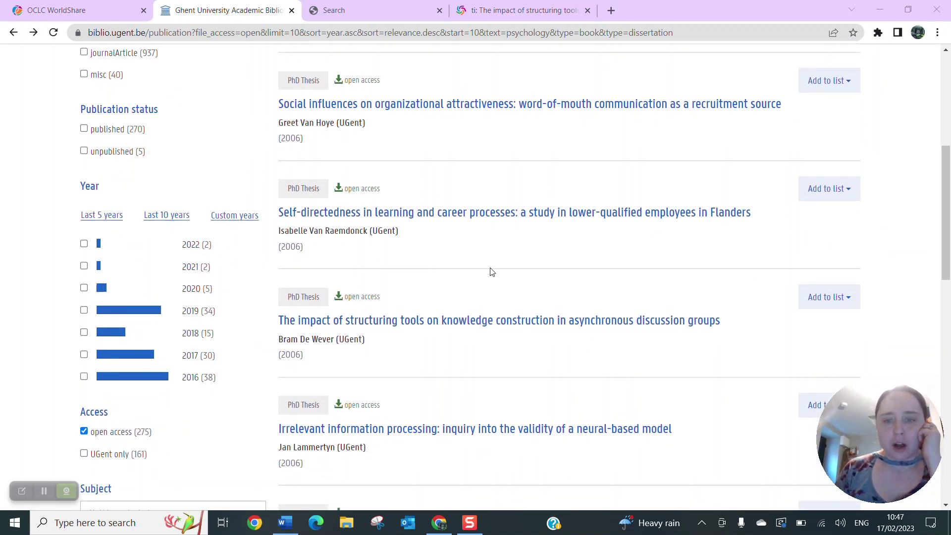
{"action": "scroll", "coordinate": [491, 278], "scroll_direction": "down", "scroll_amount": 3}
{"action": "scroll", "coordinate": [505, 309], "scroll_direction": "down", "scroll_amount": 2}
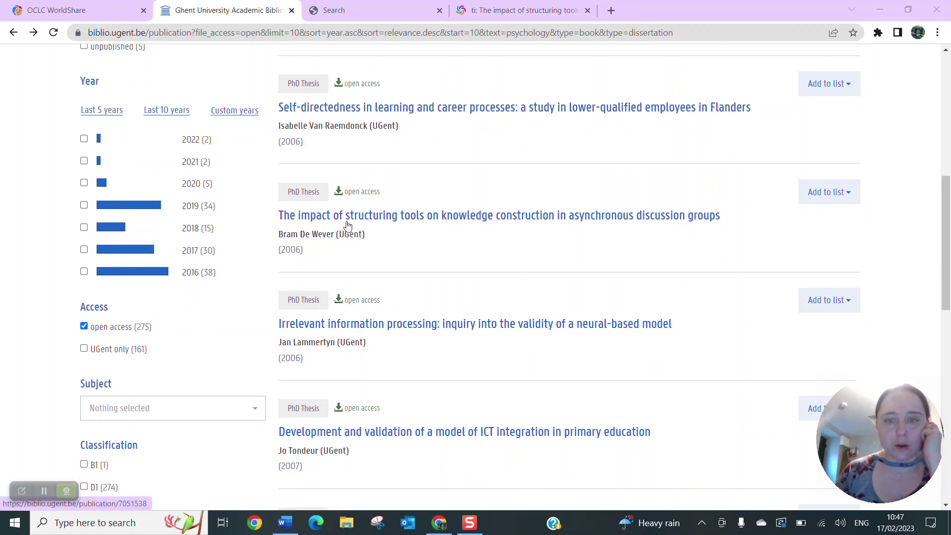
Step: Compare the Ghent listing for "The impact of structuring tools on knowledge construction" with its Open Access Digital Theological Library search result
{"action": "left_click", "coordinate": [509, 12]}
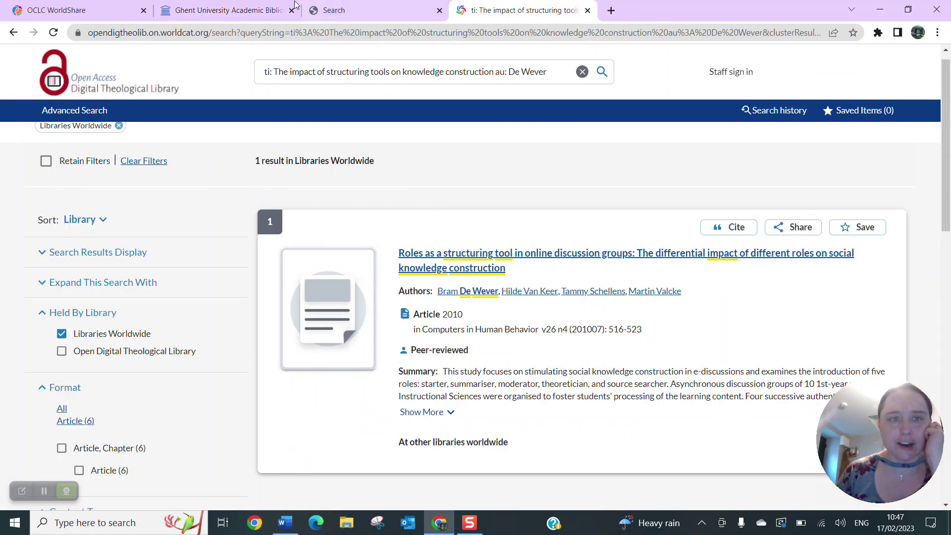
{"action": "left_click", "coordinate": [233, 7]}
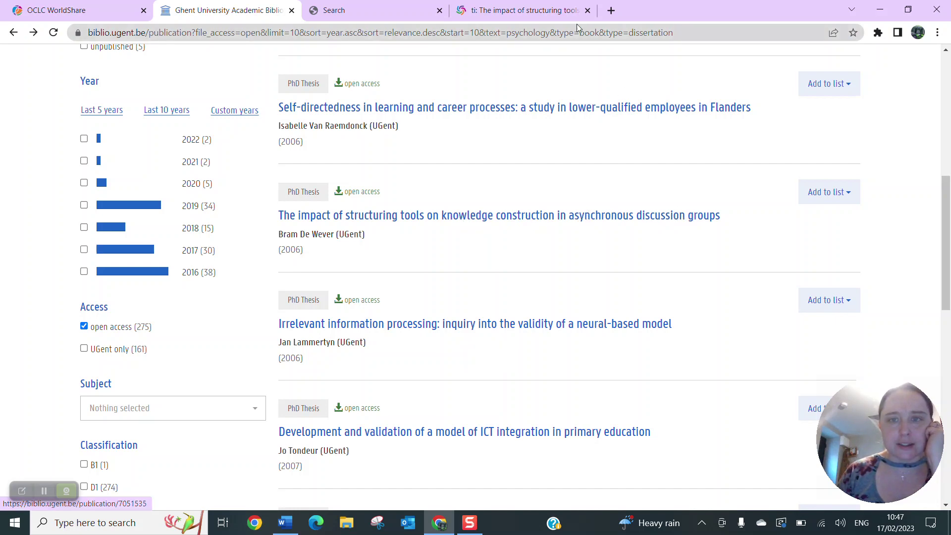
{"action": "left_click", "coordinate": [558, 15]}
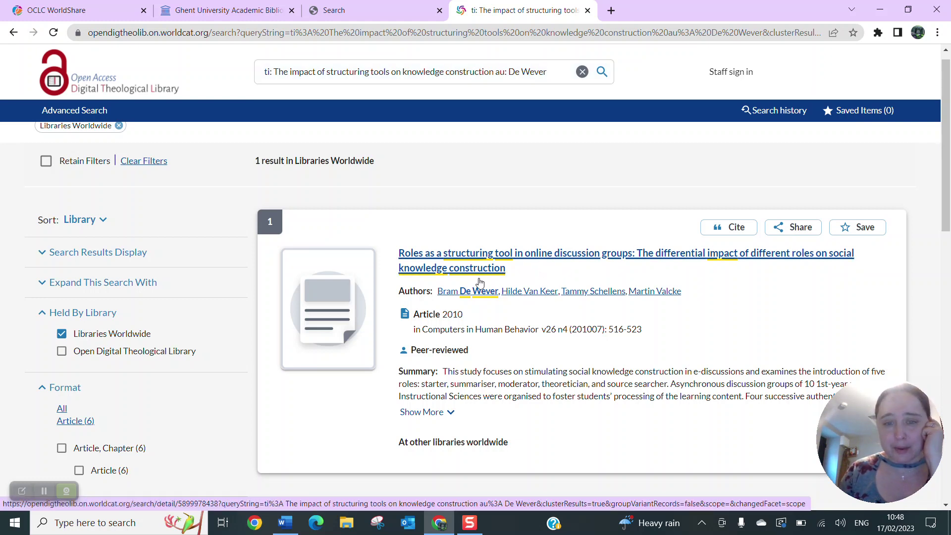
{"action": "left_click", "coordinate": [347, 10]}
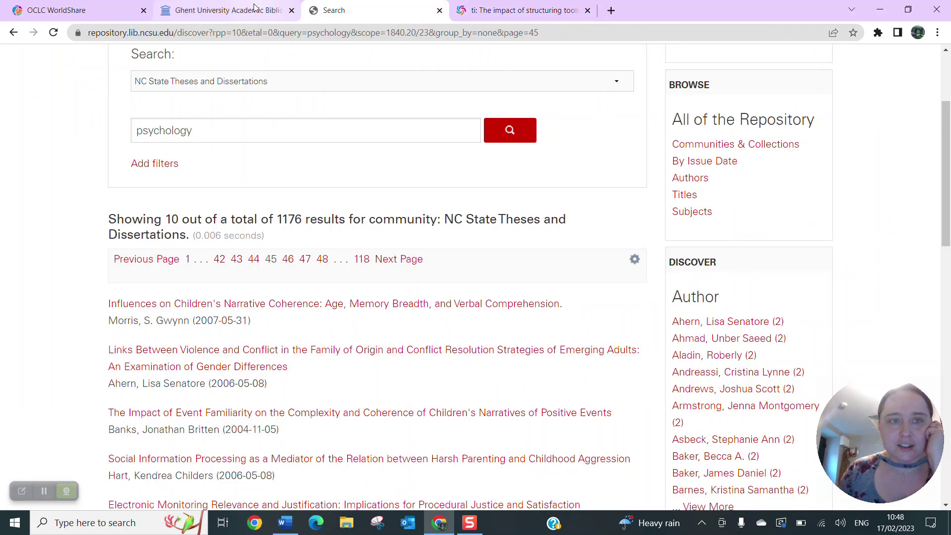
{"action": "left_click", "coordinate": [266, 6]}
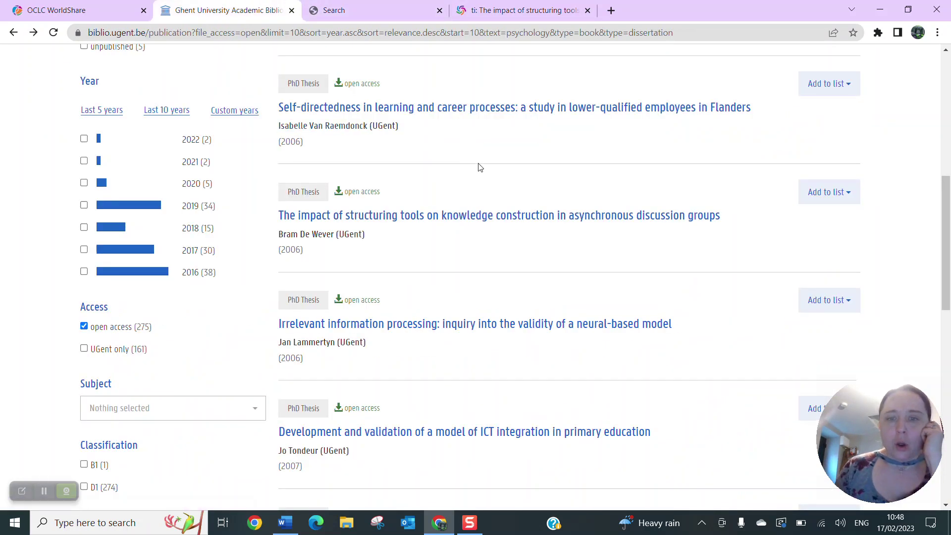
Step: Switch to OCLC WorldShare and review the titles in the University of Ghent dissertations collection
{"action": "scroll", "coordinate": [479, 270], "scroll_direction": "down", "scroll_amount": 3}
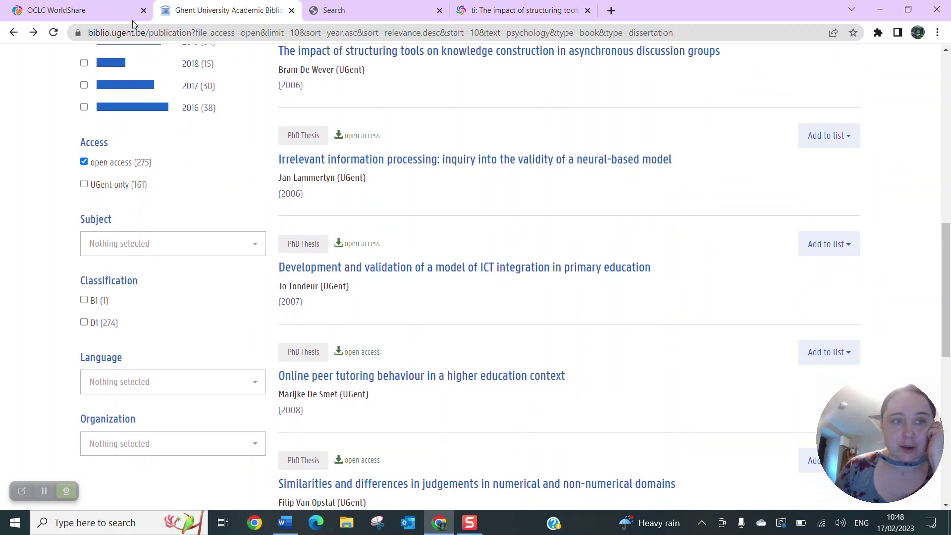
{"action": "left_click", "coordinate": [89, 10]}
{"action": "scroll", "coordinate": [294, 236], "scroll_direction": "down", "scroll_amount": 1}
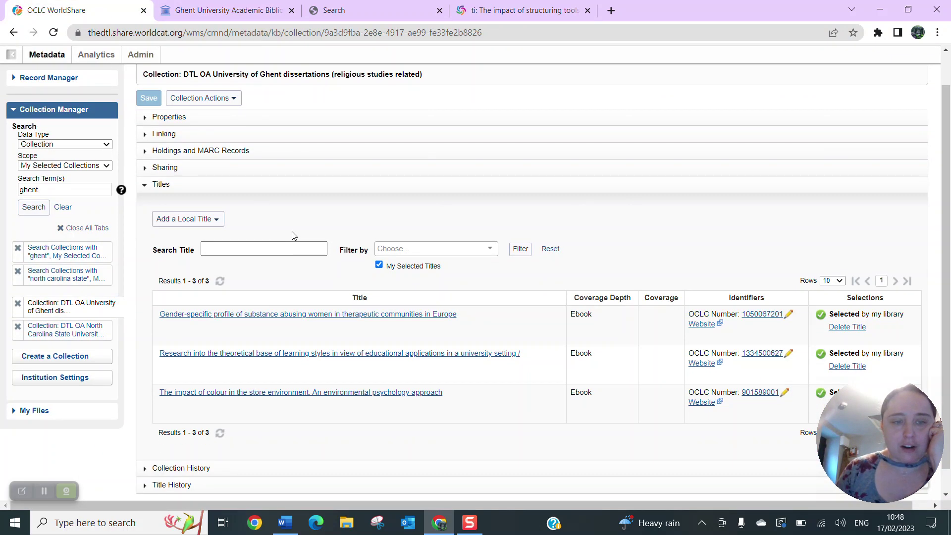
{"action": "triple_click", "coordinate": [329, 200]}
{"action": "left_click", "coordinate": [319, 206]}
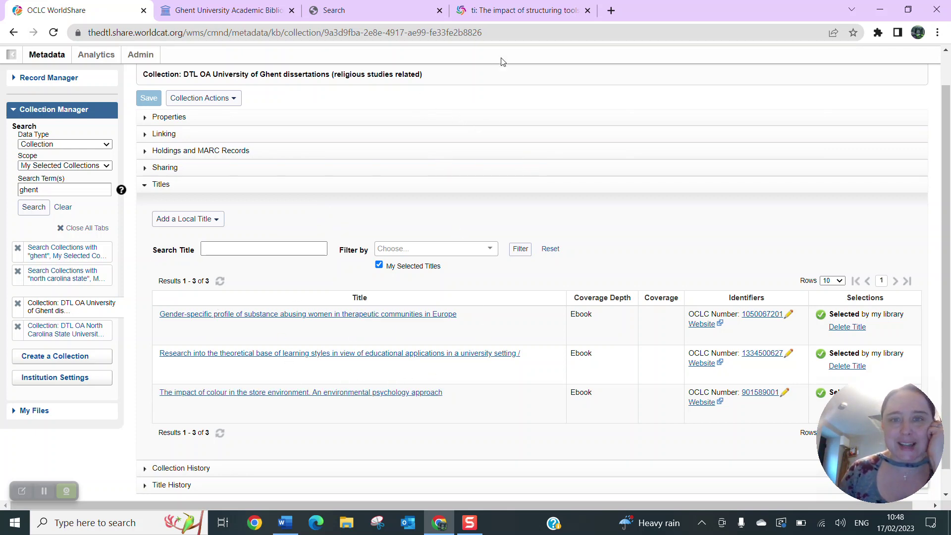
Step: Return to the Ghent bibliography and open the record for "Irrelevant information processing: inquiry into the validity of a neural-based model"
{"action": "left_click", "coordinate": [250, 10]}
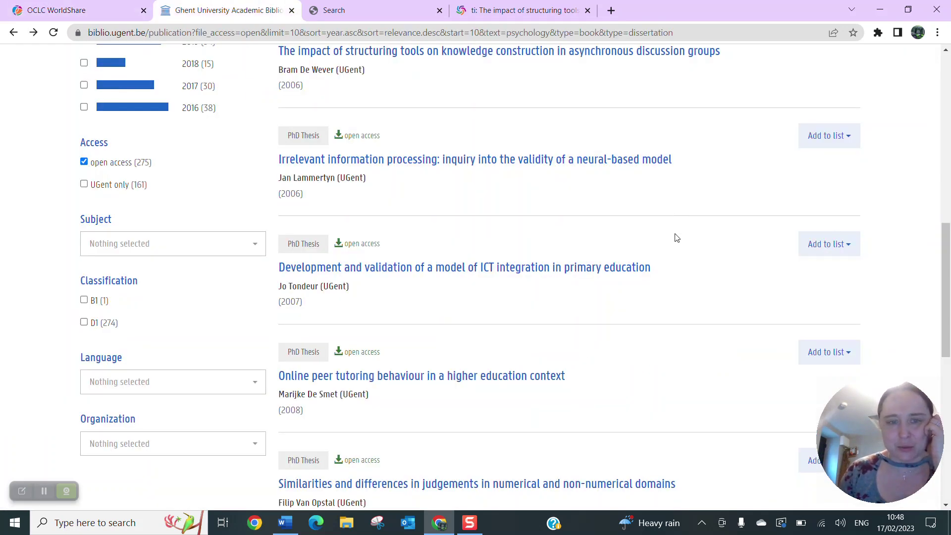
{"action": "scroll", "coordinate": [726, 307], "scroll_direction": "down", "scroll_amount": 2}
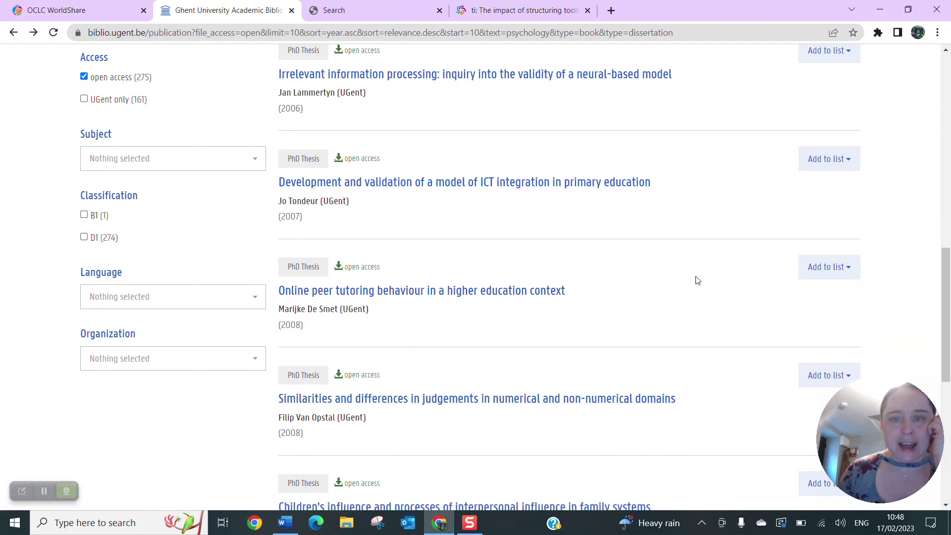
{"action": "scroll", "coordinate": [697, 281], "scroll_direction": "down", "scroll_amount": 1}
{"action": "scroll", "coordinate": [698, 281], "scroll_direction": "up", "scroll_amount": 1}
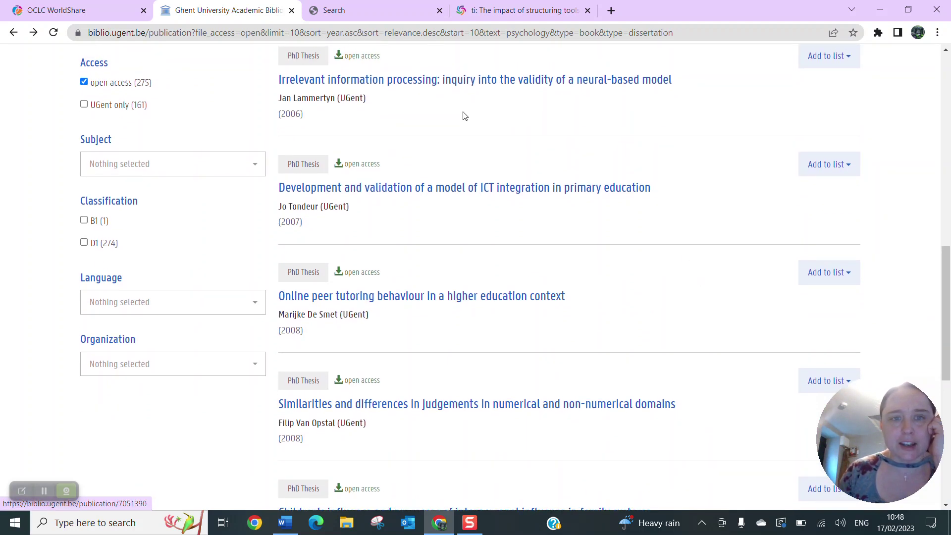
{"action": "scroll", "coordinate": [464, 115], "scroll_direction": "up", "scroll_amount": 2}
{"action": "scroll", "coordinate": [402, 175], "scroll_direction": "up", "scroll_amount": 2}
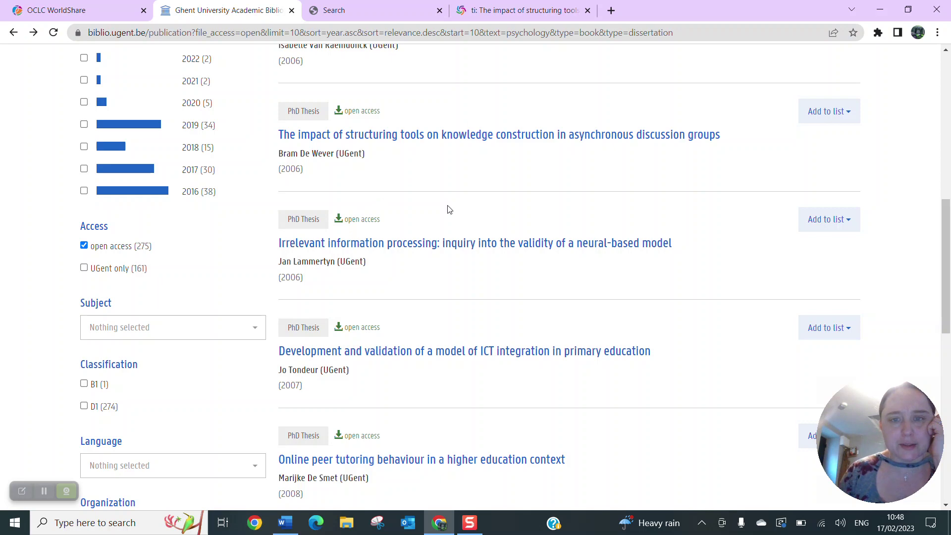
{"action": "scroll", "coordinate": [442, 186], "scroll_direction": "down", "scroll_amount": 1}
{"action": "left_click", "coordinate": [436, 212]}
{"action": "scroll", "coordinate": [489, 329], "scroll_direction": "down", "scroll_amount": 2}
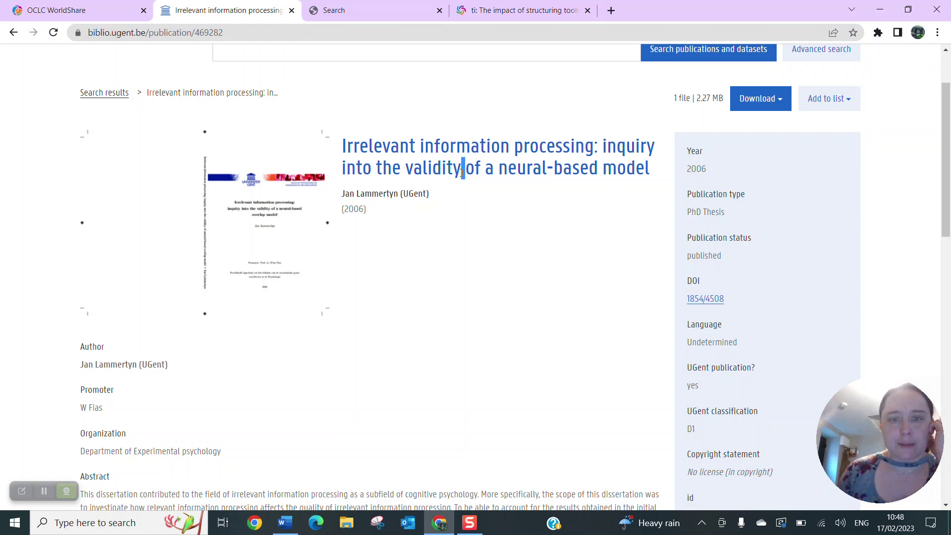
Step: Copy the dissertation's full title and run a "ti:" search for it in the Digital Theological Library, expanded to Libraries Worldwide
{"action": "triple_click", "coordinate": [462, 171]}
{"action": "right_click", "coordinate": [462, 171]}
{"action": "left_click", "coordinate": [493, 185]}
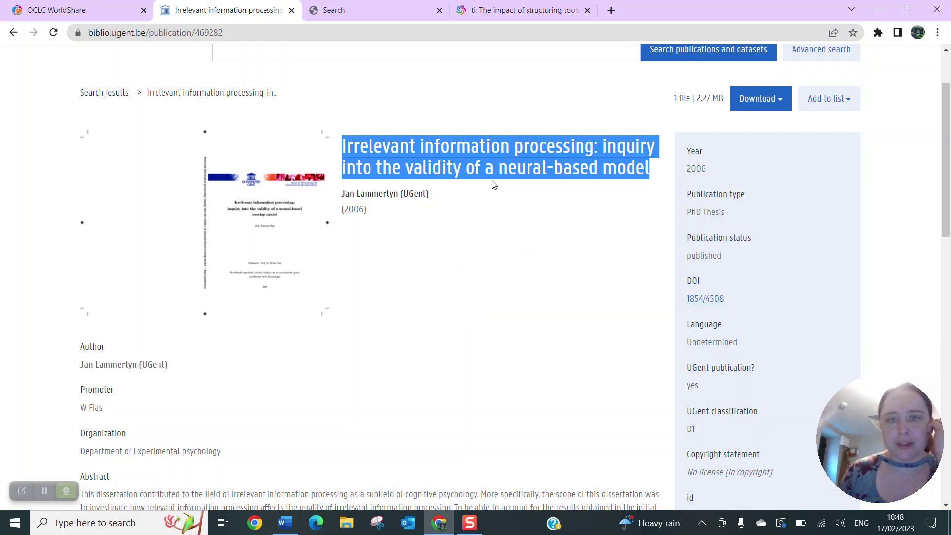
{"action": "left_click", "coordinate": [510, 10]}
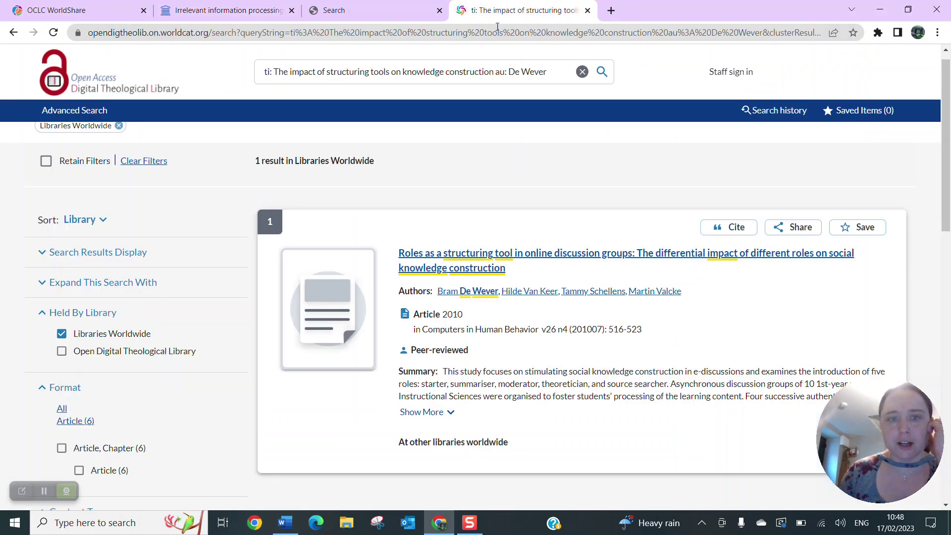
{"action": "left_click", "coordinate": [582, 73]}
{"action": "type", "text": "ti:"}
{"action": "key", "text": "ctrl+v"}
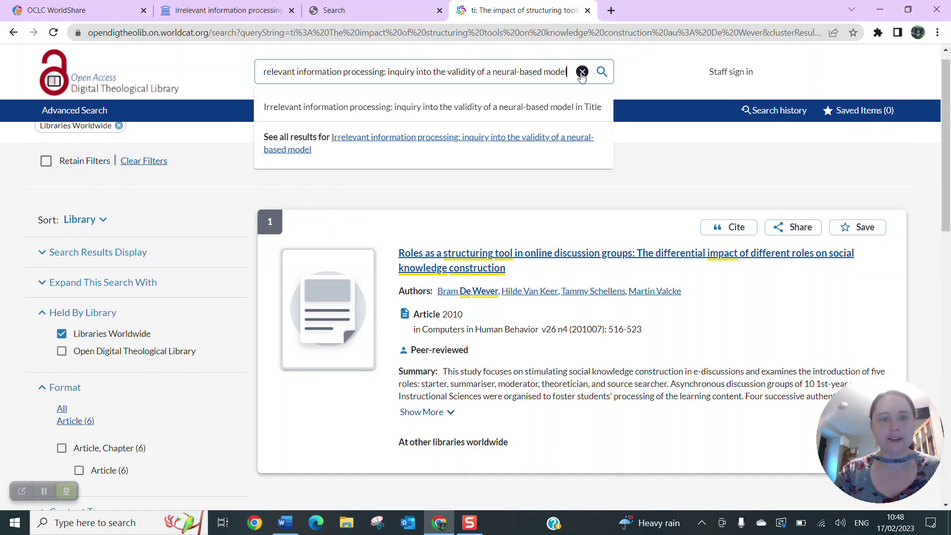
{"action": "left_click", "coordinate": [601, 72]}
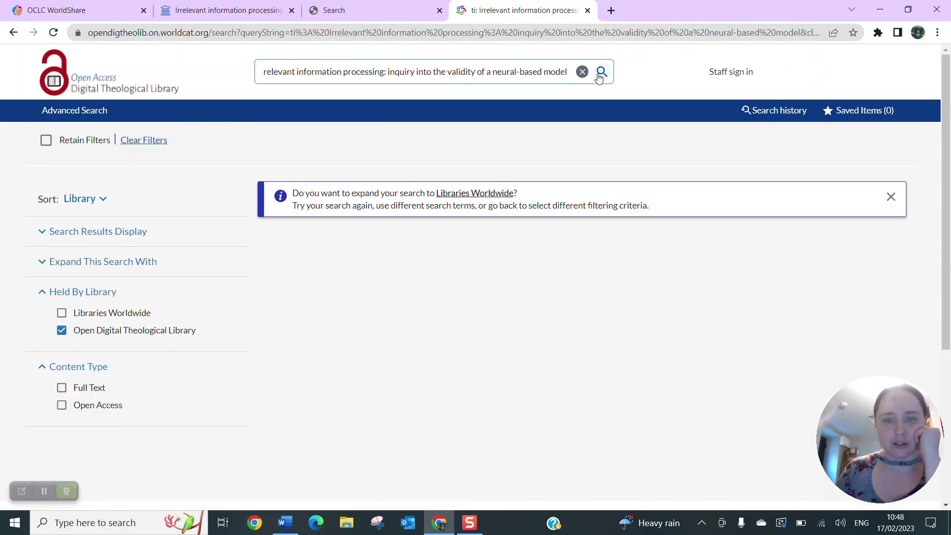
{"action": "left_click", "coordinate": [499, 193]}
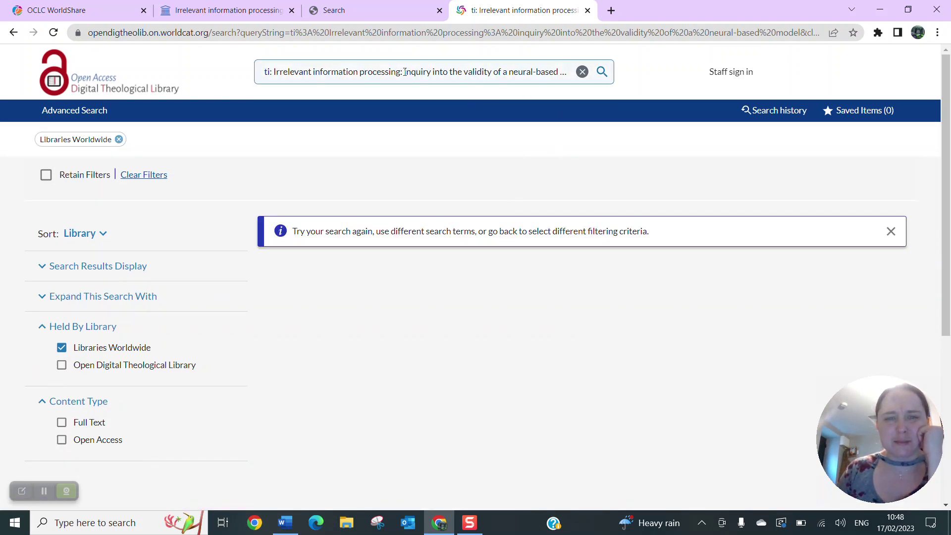
Step: Shorten the query to "ti: Irrelevant information processing", add "au:" with the author's surname, and search Libraries Worldwide
{"action": "left_click_drag", "start_coordinate": [401, 72], "coordinate": [601, 47]}
{"action": "key", "text": "BackSpace"}
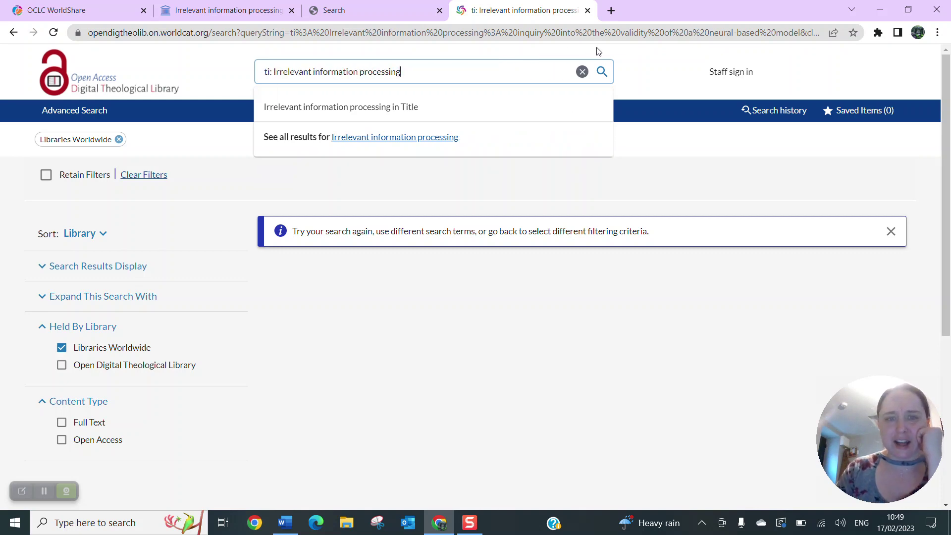
{"action": "type", "text": "au:"}
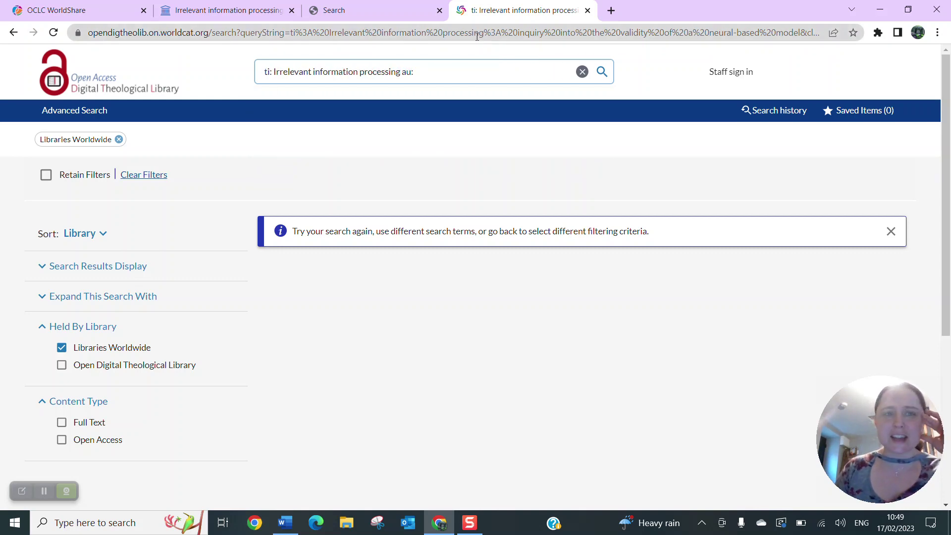
{"action": "left_click", "coordinate": [235, 18]}
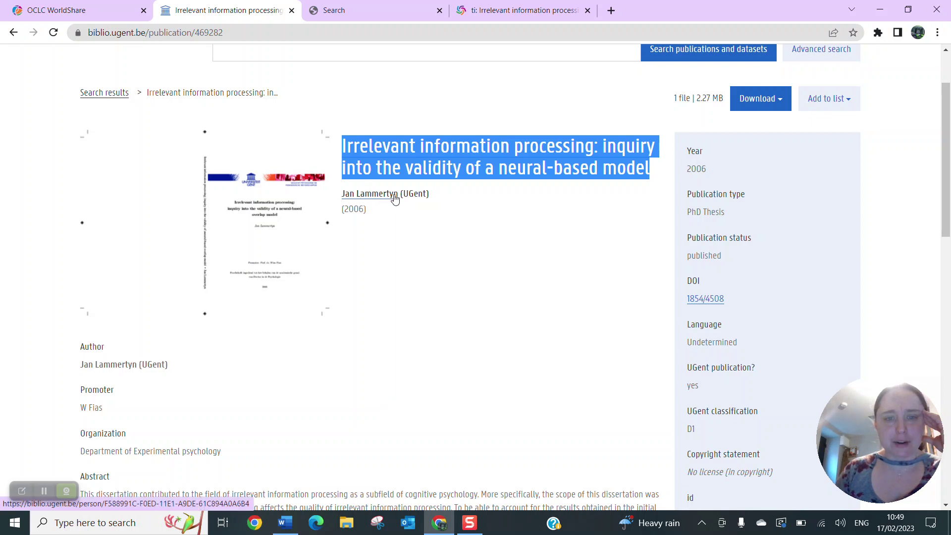
{"action": "left_click", "coordinate": [528, 7]}
{"action": "type", "text": "ammertyn"}
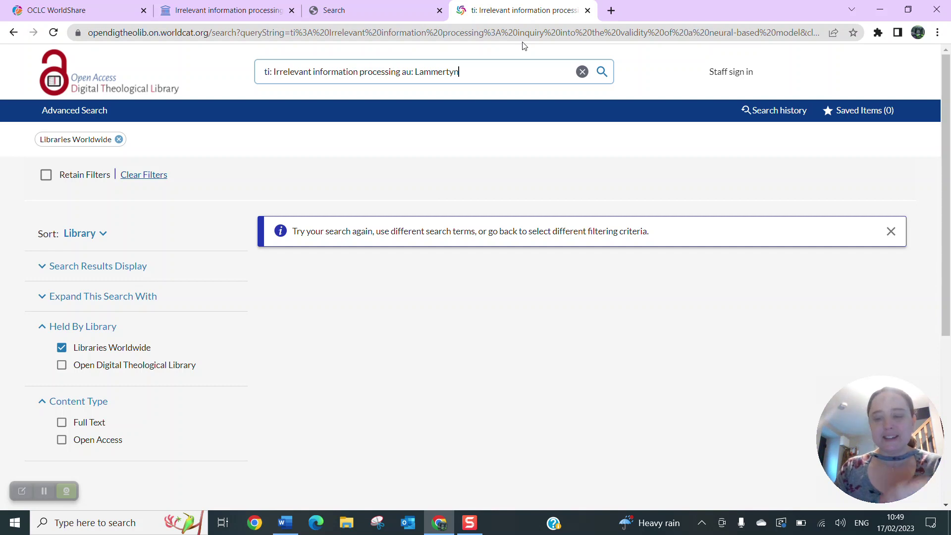
{"action": "key", "text": "Return"}
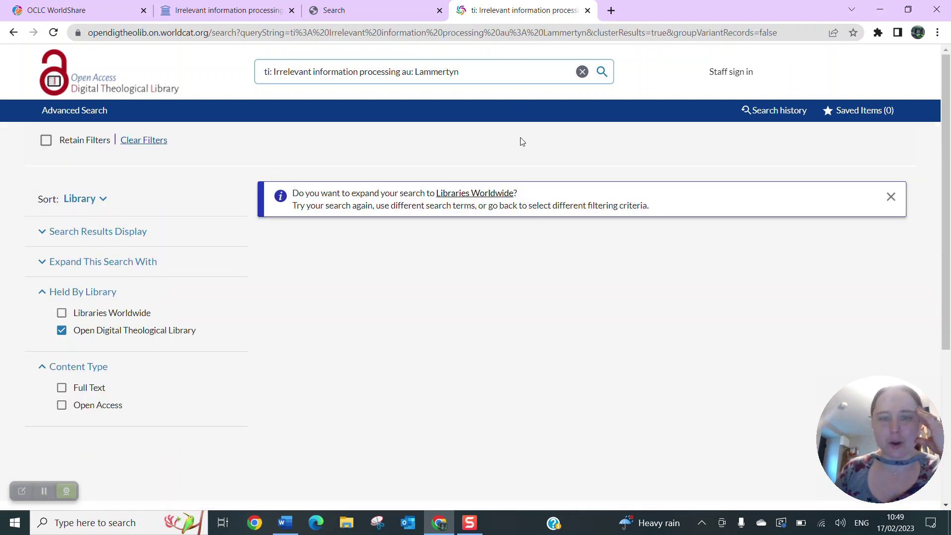
{"action": "left_click", "coordinate": [504, 194]}
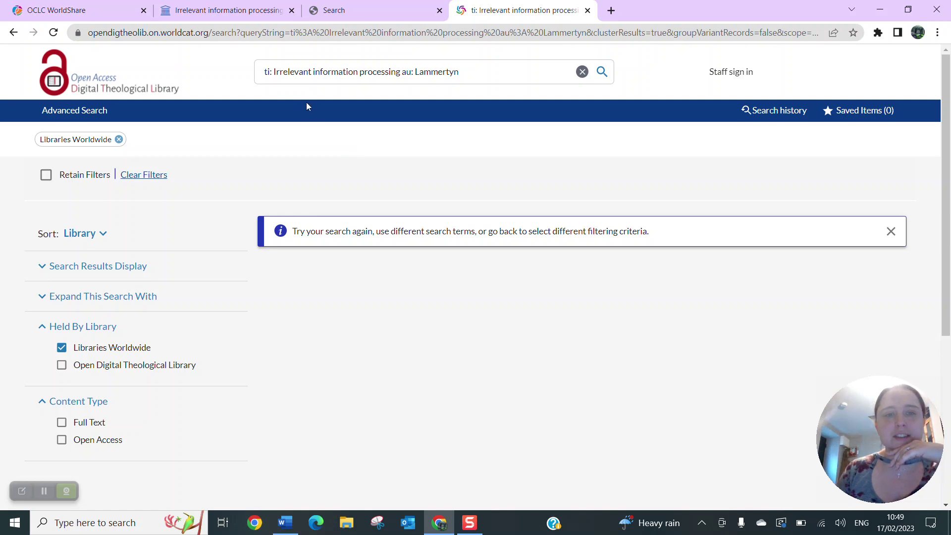
Step: Review the dissertation's Ghent record down to its abstract and go back to the list of psychology dissertations
{"action": "left_click", "coordinate": [232, 11]}
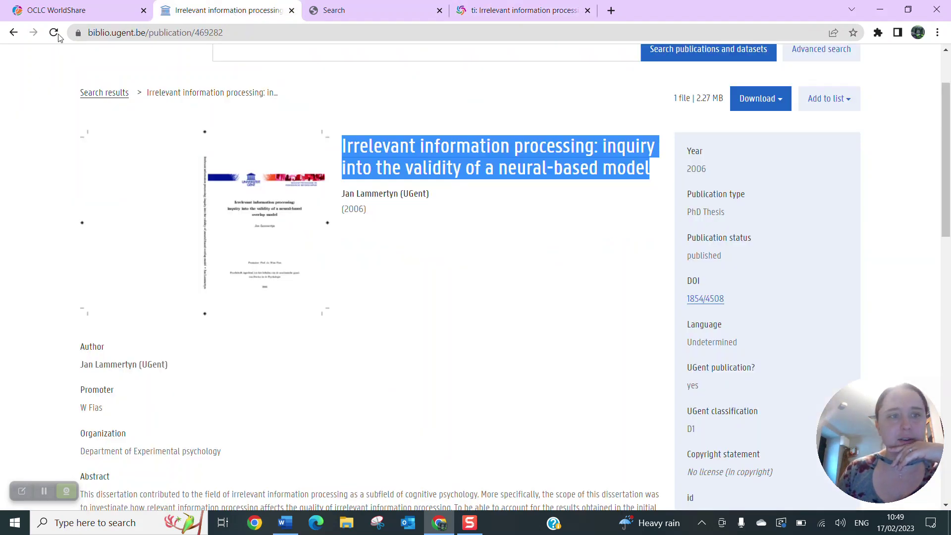
{"action": "scroll", "coordinate": [89, 240], "scroll_direction": "down", "scroll_amount": 3}
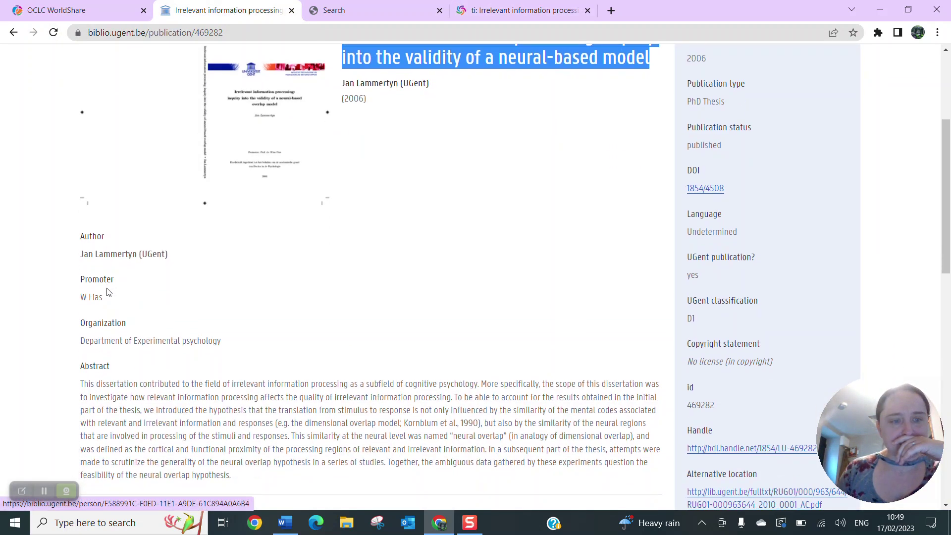
{"action": "left_click", "coordinate": [15, 33]}
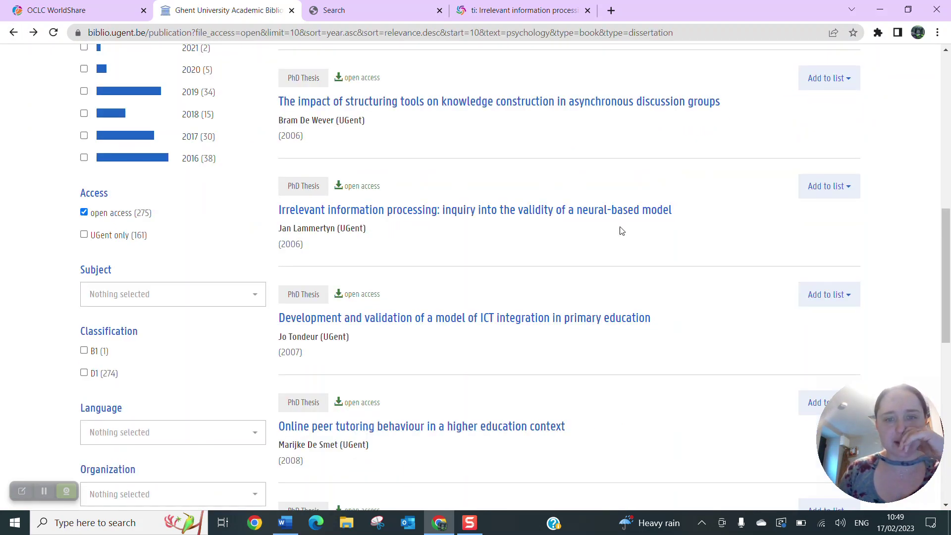
Step: Open the Ghent record for "Development and validation of a model of ICT integration in primary education" and copy its full title
{"action": "scroll", "coordinate": [712, 273], "scroll_direction": "down", "scroll_amount": 3}
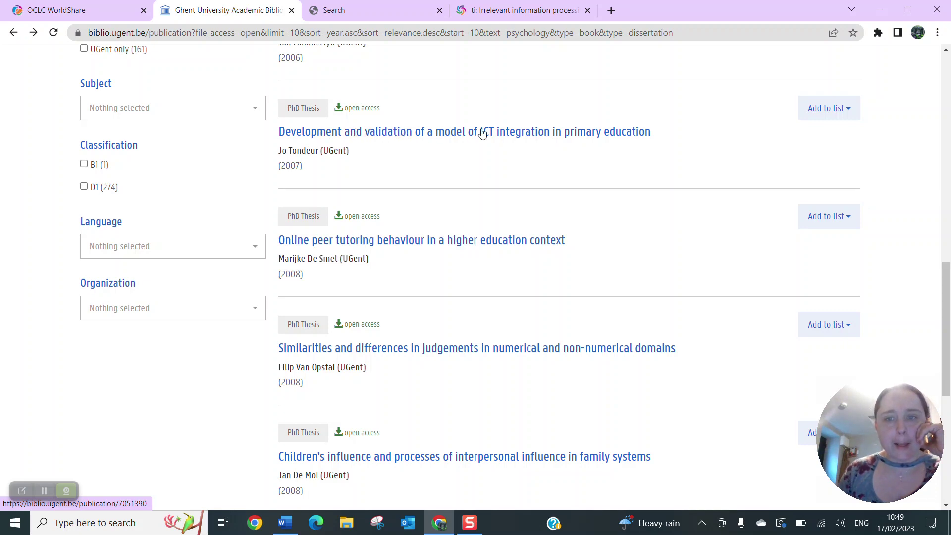
{"action": "scroll", "coordinate": [481, 132], "scroll_direction": "up", "scroll_amount": 1}
{"action": "scroll", "coordinate": [482, 133], "scroll_direction": "down", "scroll_amount": 1}
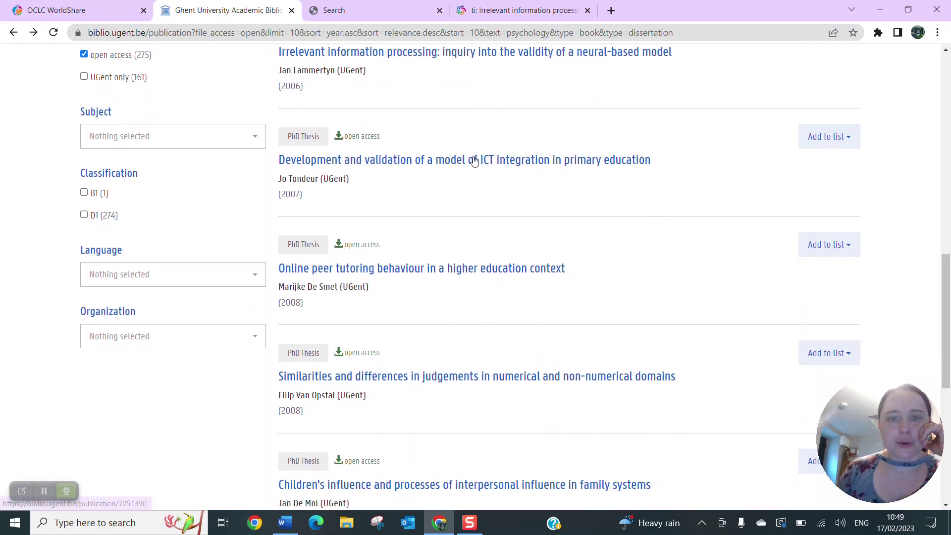
{"action": "left_click", "coordinate": [476, 159]}
{"action": "triple_click", "coordinate": [243, 256]}
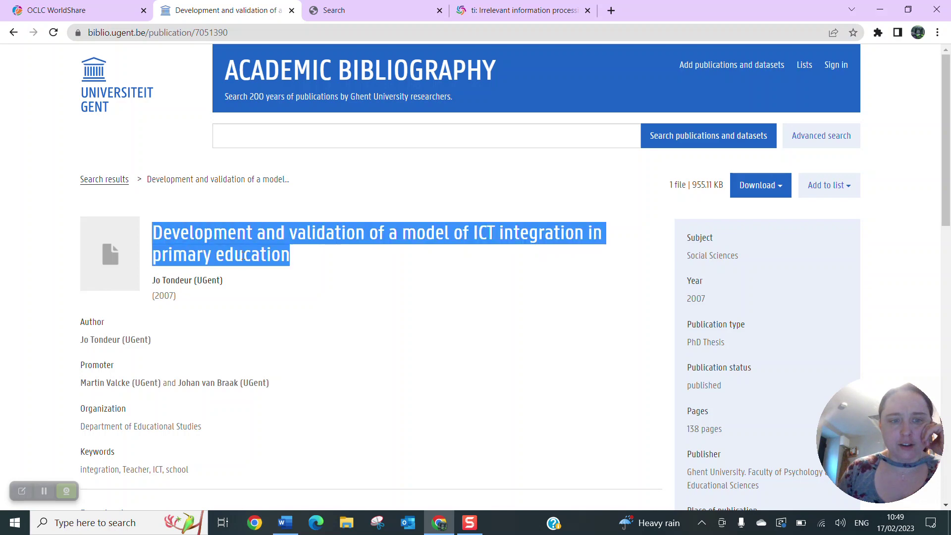
{"action": "right_click", "coordinate": [243, 255]}
{"action": "left_click", "coordinate": [275, 264]}
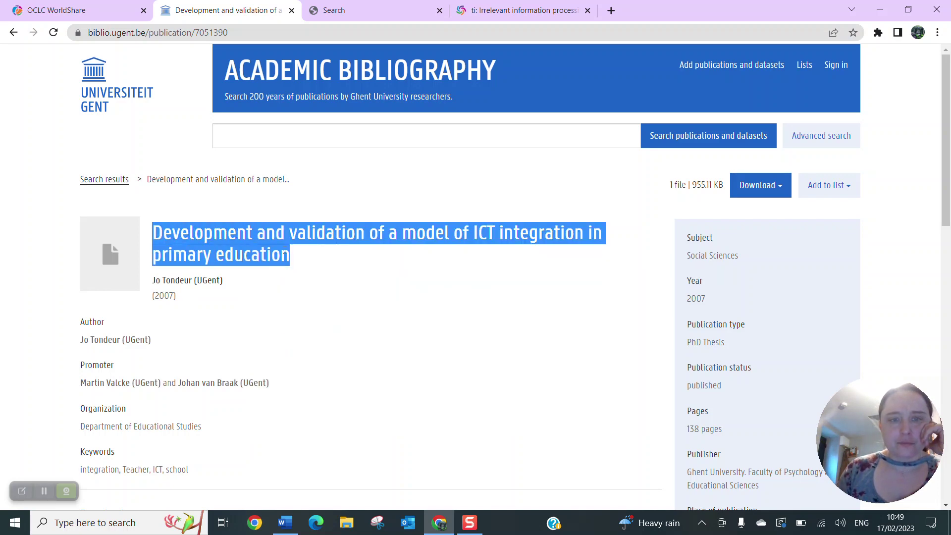
Step: Run a "ti:" search for the copied title in the Digital Theological Library, expand it to Libraries Worldwide, and review the results
{"action": "left_click", "coordinate": [498, 16]}
{"action": "left_click", "coordinate": [583, 73]}
{"action": "type", "text": "ti"}
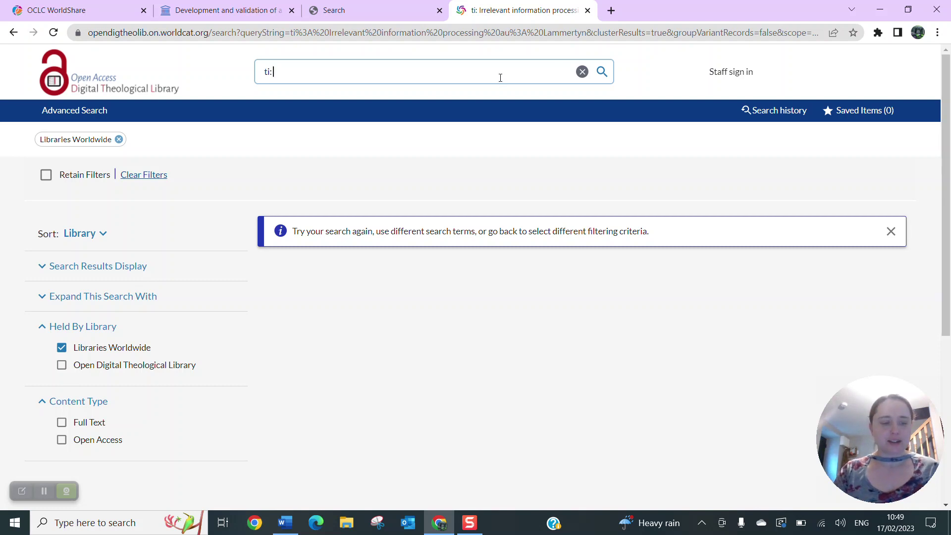
{"action": "type", "text": ":"}
{"action": "key", "text": "ctrl+v"}
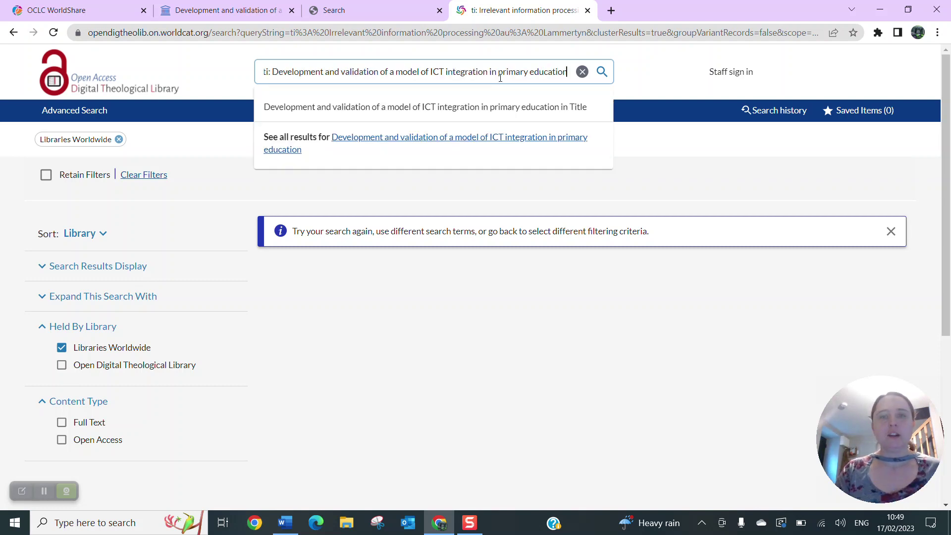
{"action": "left_click", "coordinate": [602, 72]}
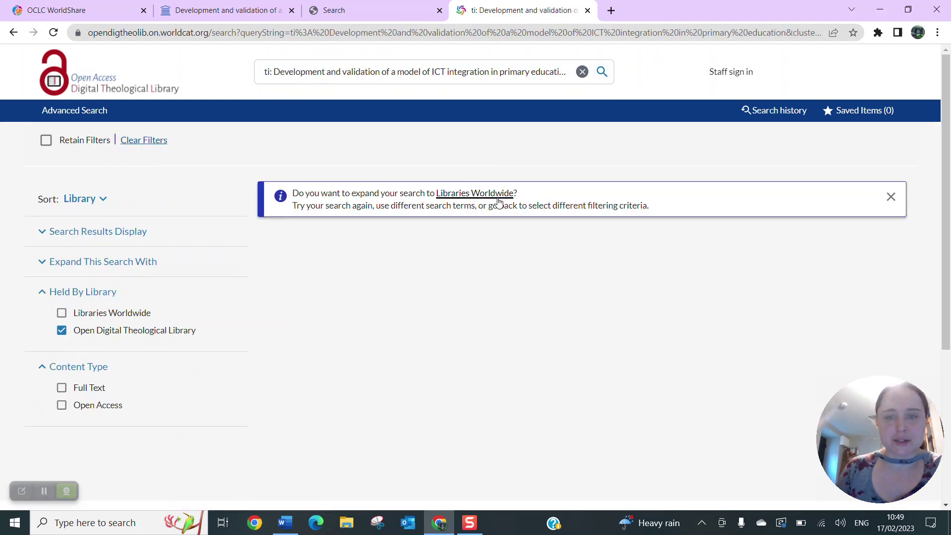
{"action": "left_click", "coordinate": [498, 196]}
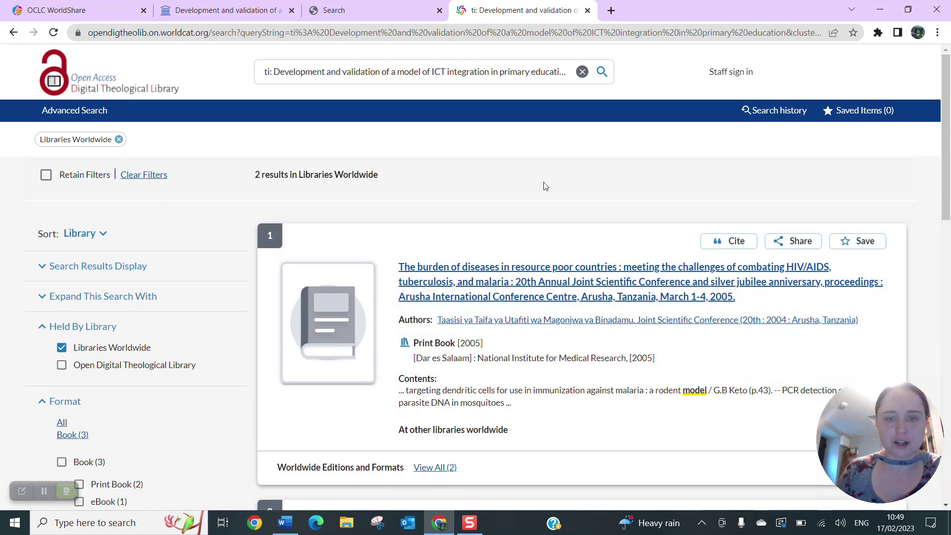
{"action": "scroll", "coordinate": [615, 197], "scroll_direction": "down", "scroll_amount": 8}
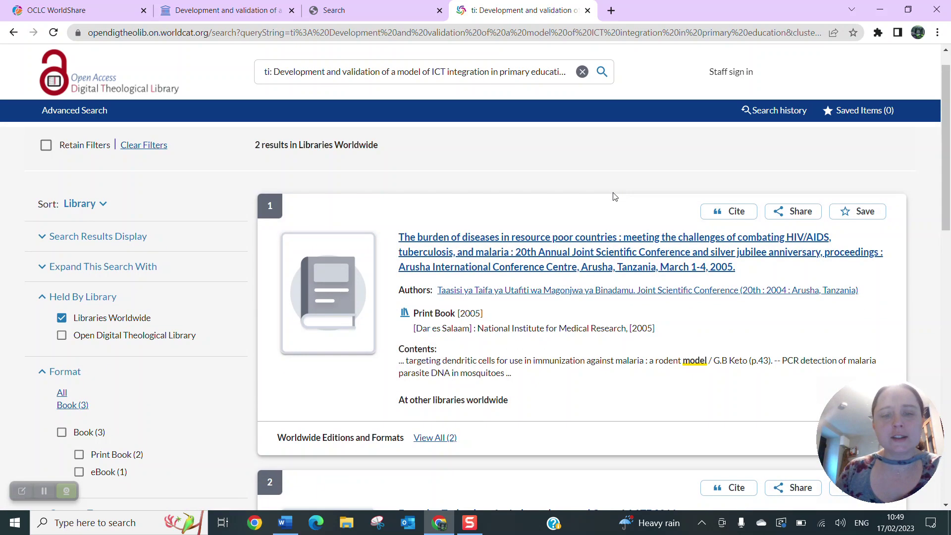
{"action": "scroll", "coordinate": [615, 197], "scroll_direction": "up", "scroll_amount": 7}
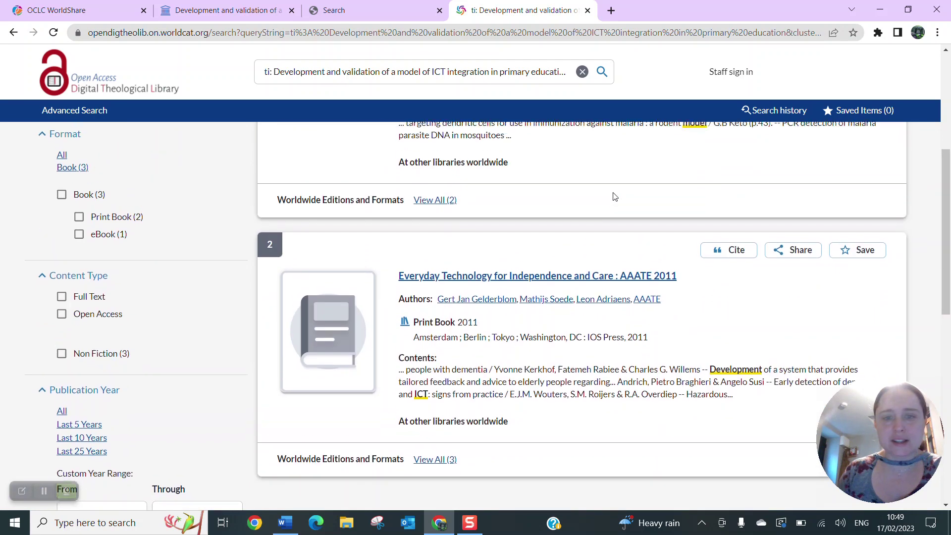
{"action": "scroll", "coordinate": [589, 175], "scroll_direction": "up", "scroll_amount": 1}
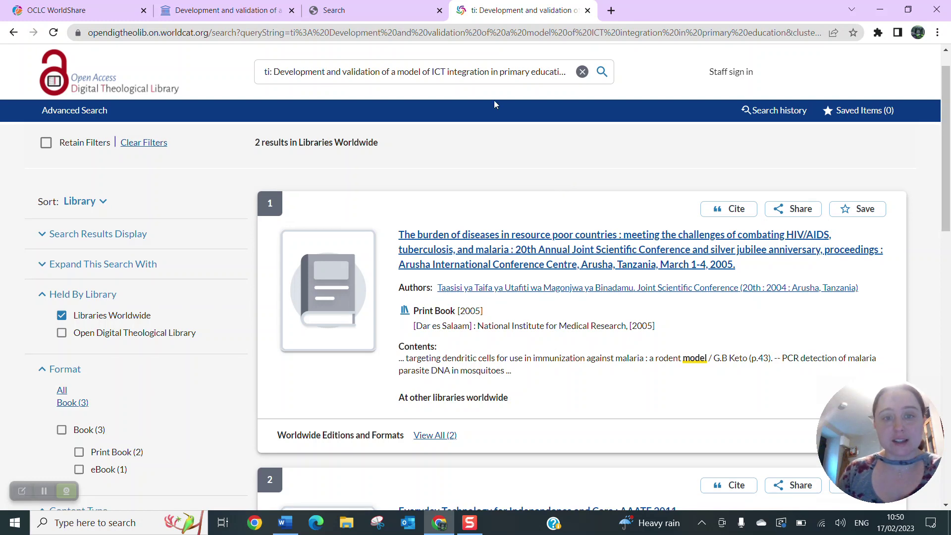
Step: Shorten the query to "ti: Development and validation of a model of ICT", add "au:" with the author's surname, and search Libraries Worldwide
{"action": "left_click", "coordinate": [447, 71]}
{"action": "left_click_drag", "start_coordinate": [464, 71], "coordinate": [612, 63]}
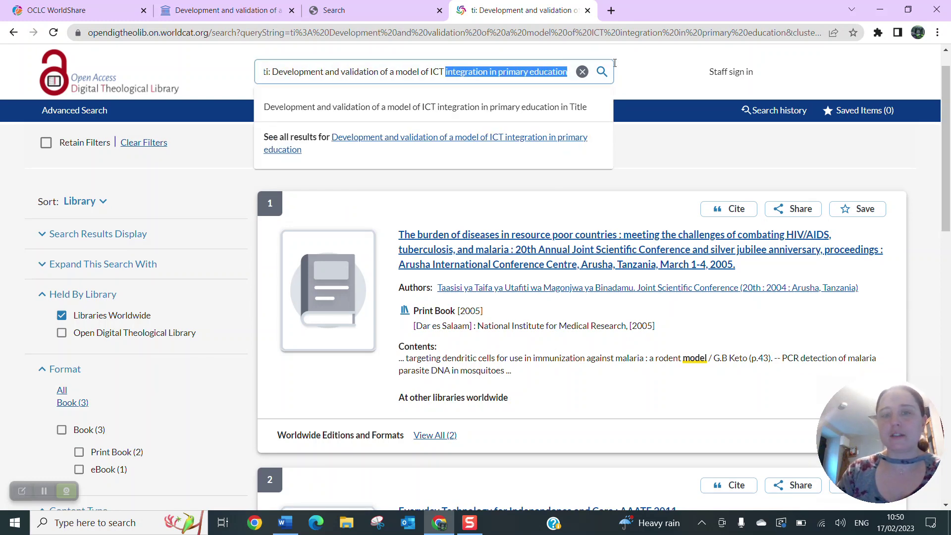
{"action": "key", "text": "BackSpace"}
{"action": "type", "text": "au:"}
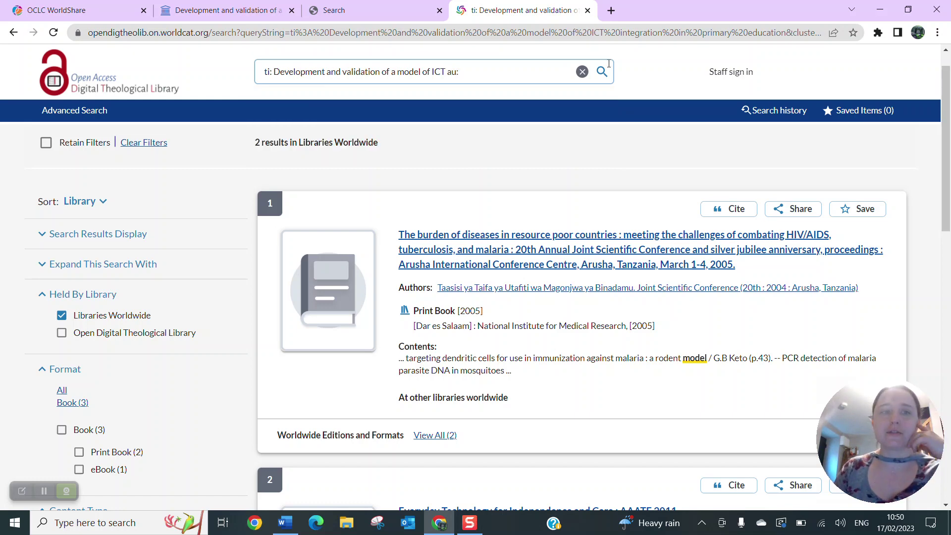
{"action": "left_click", "coordinate": [228, 11]}
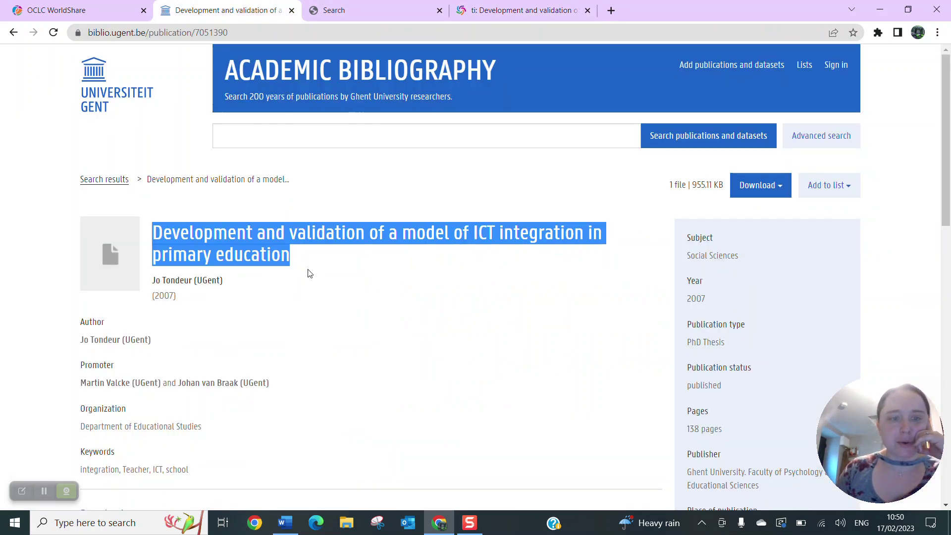
{"action": "left_click", "coordinate": [318, 257]}
{"action": "left_click", "coordinate": [488, 10]}
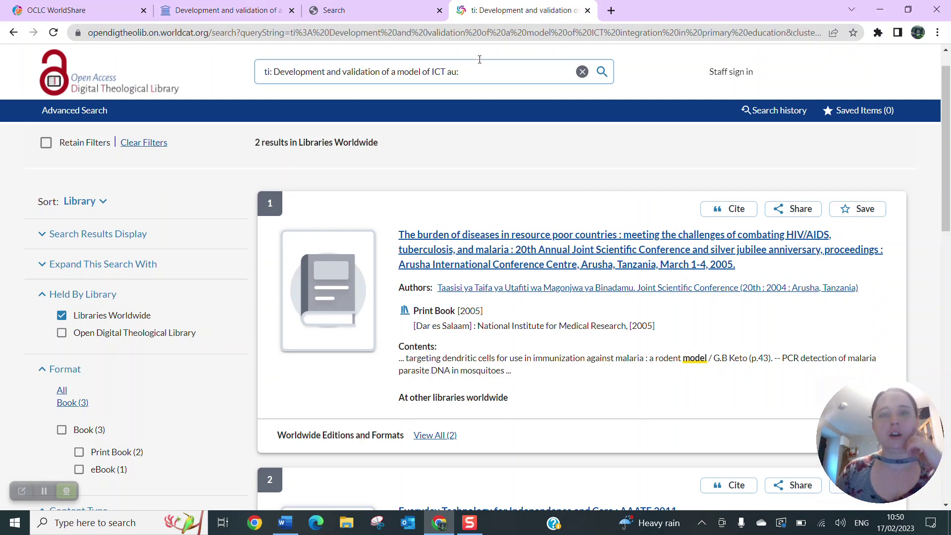
{"action": "type", "text": "Tondeur"}
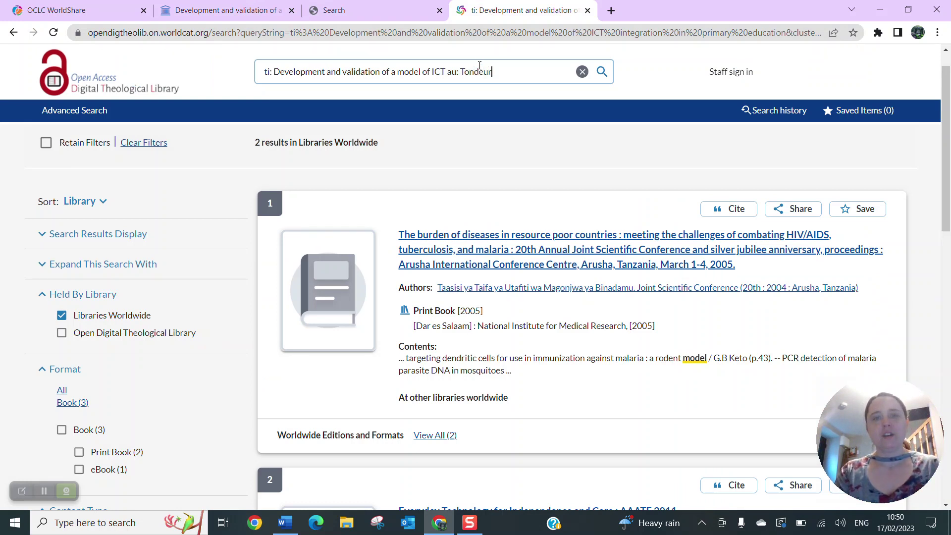
{"action": "key", "text": "Return"}
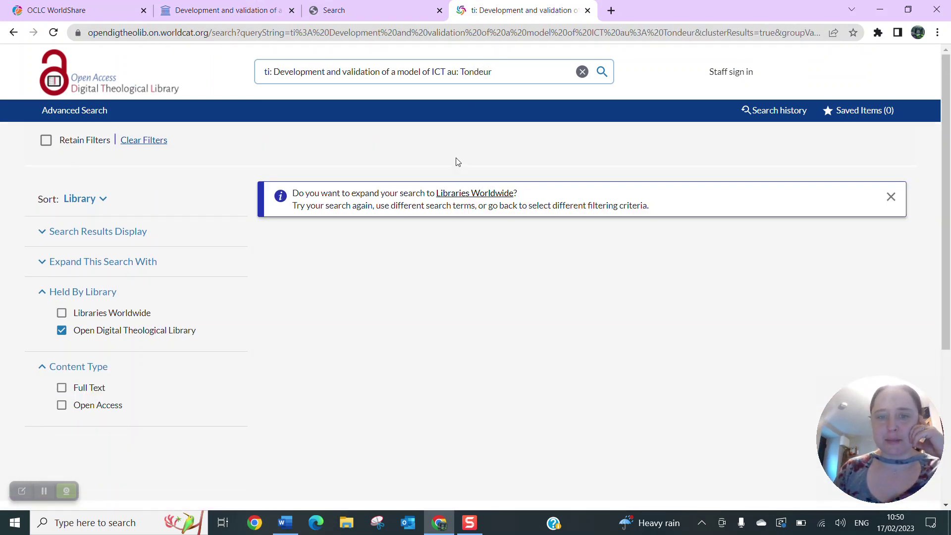
{"action": "left_click", "coordinate": [475, 194]}
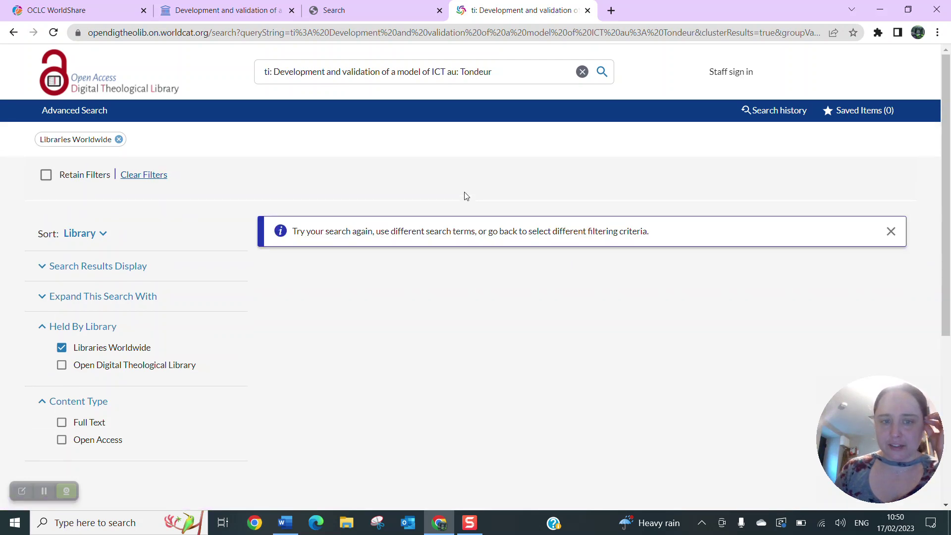
Step: Return to the Ghent dissertations list, open "Online peer tutoring behaviour in a higher education context", and copy its full title
{"action": "left_click", "coordinate": [259, 19]}
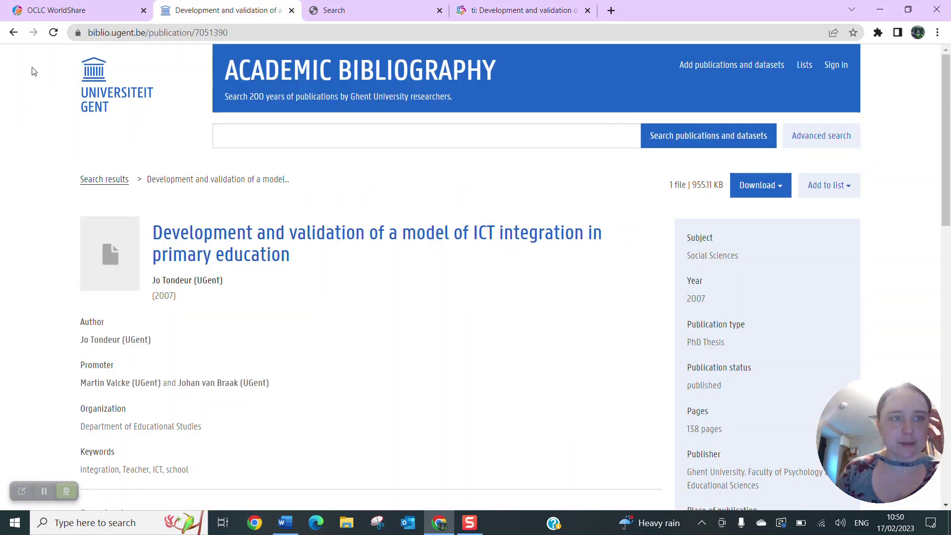
{"action": "left_click", "coordinate": [13, 33]}
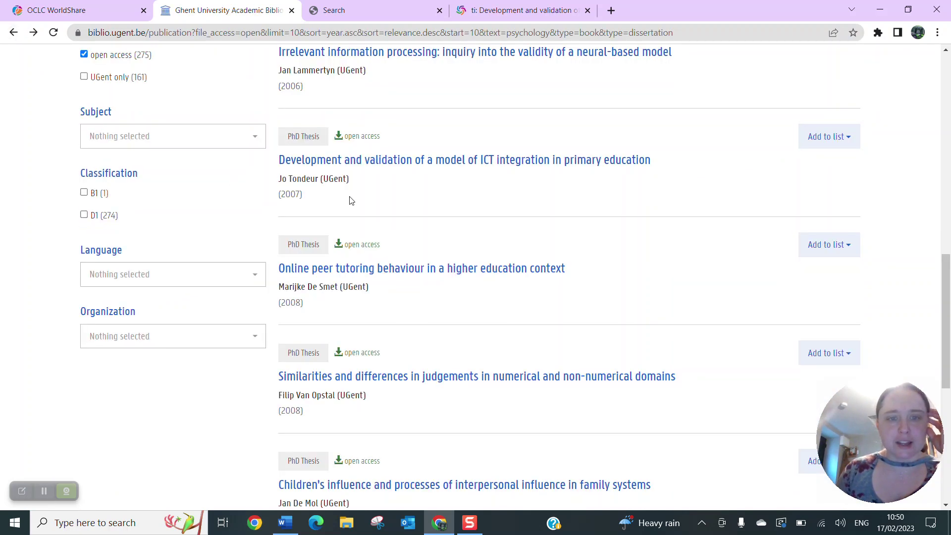
{"action": "scroll", "coordinate": [399, 206], "scroll_direction": "down", "scroll_amount": 2}
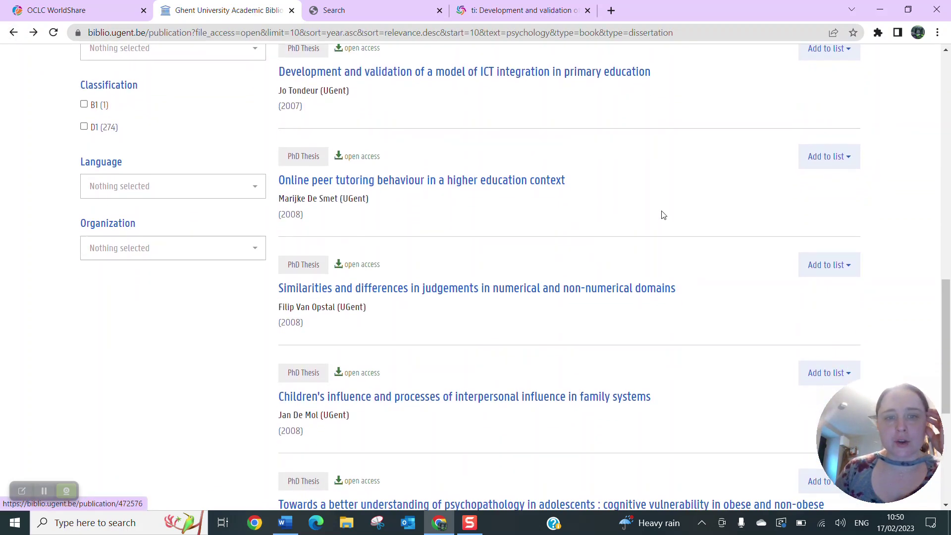
{"action": "left_click", "coordinate": [479, 179]}
{"action": "scroll", "coordinate": [389, 295], "scroll_direction": "down", "scroll_amount": 1}
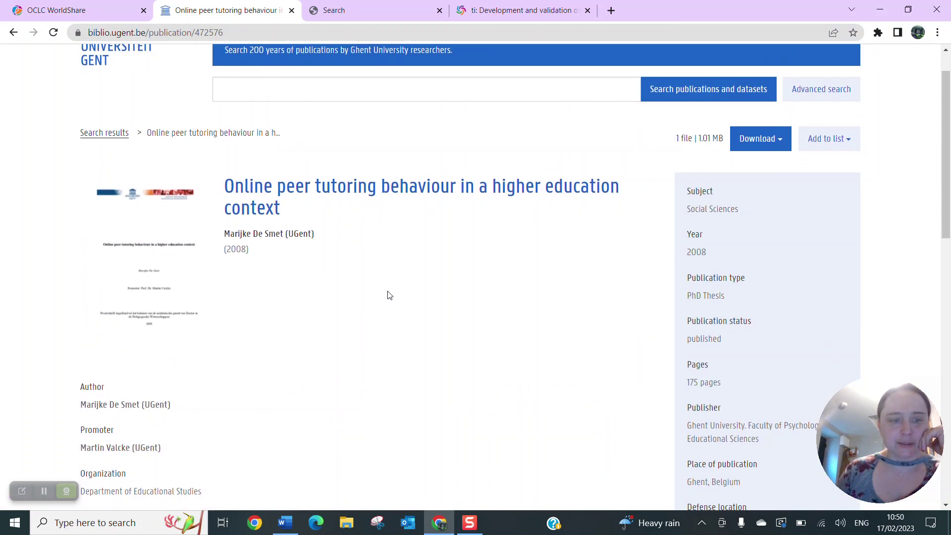
{"action": "scroll", "coordinate": [389, 295], "scroll_direction": "down", "scroll_amount": 2}
{"action": "scroll", "coordinate": [389, 295], "scroll_direction": "up", "scroll_amount": 2}
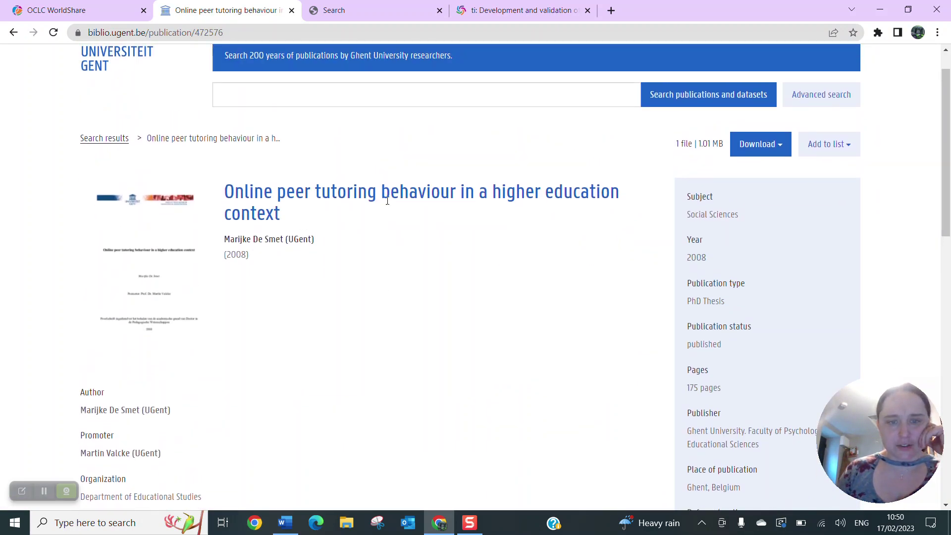
{"action": "triple_click", "coordinate": [387, 187]}
{"action": "right_click", "coordinate": [387, 187]}
{"action": "left_click", "coordinate": [417, 195]}
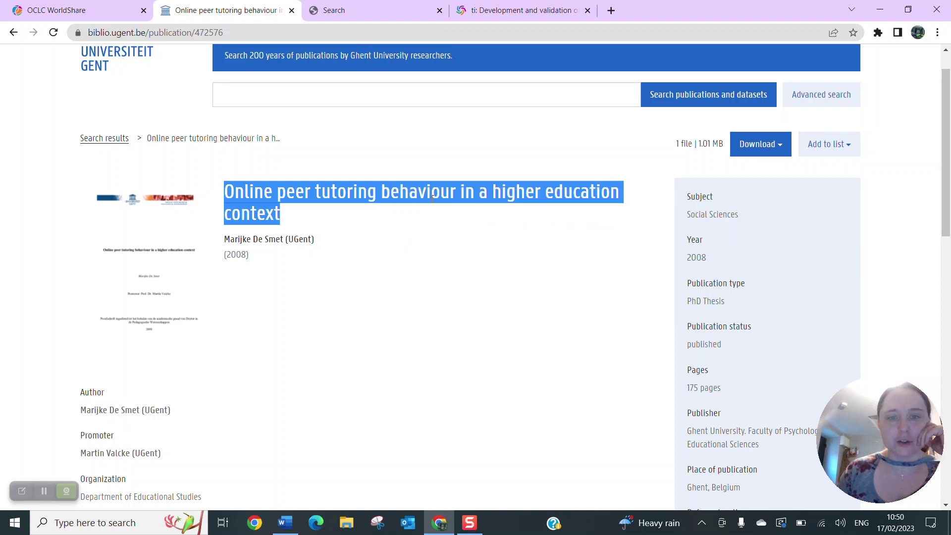
Step: Search the Digital Theological Library for "ti: Online peer tutoring behaviour in a higher education context", expand to Libraries Worldwide, and review the results
{"action": "left_click", "coordinate": [548, 8]}
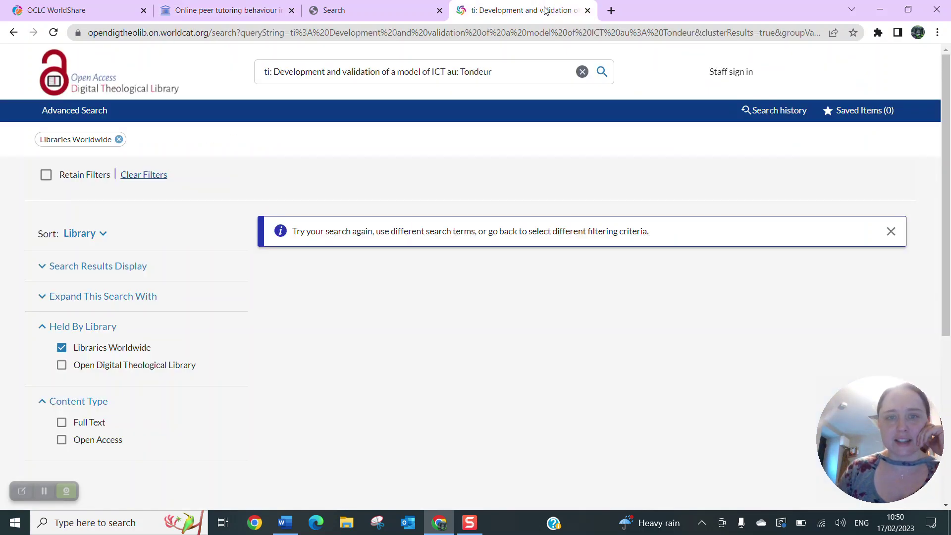
{"action": "left_click", "coordinate": [583, 72]}
{"action": "type", "text": "ti"}
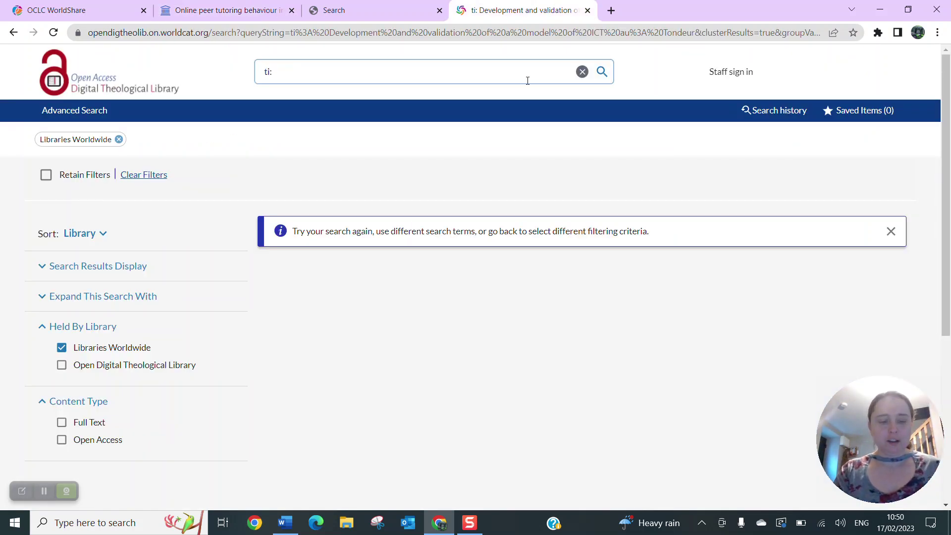
{"action": "type", "text": ":"}
{"action": "key", "text": "ctrl+v"}
{"action": "key", "text": "Return"}
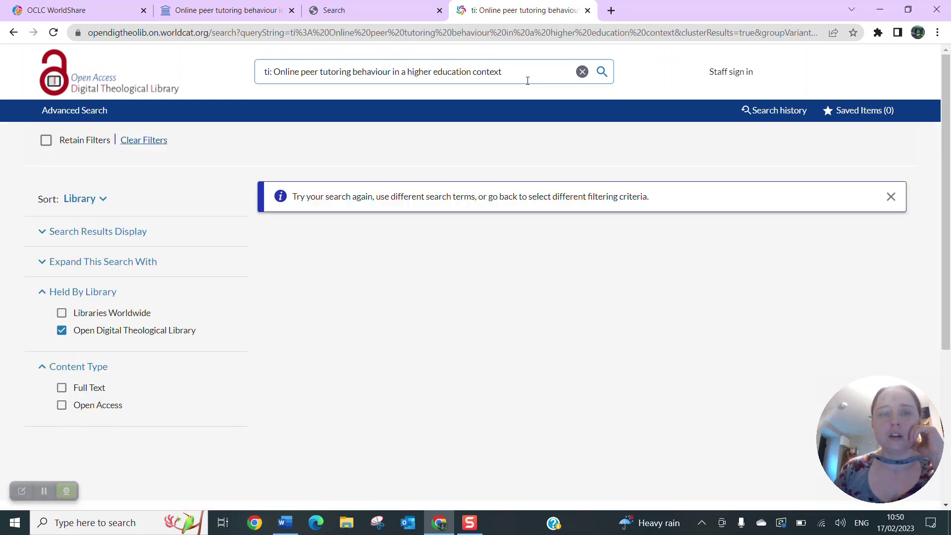
{"action": "left_click", "coordinate": [508, 192]}
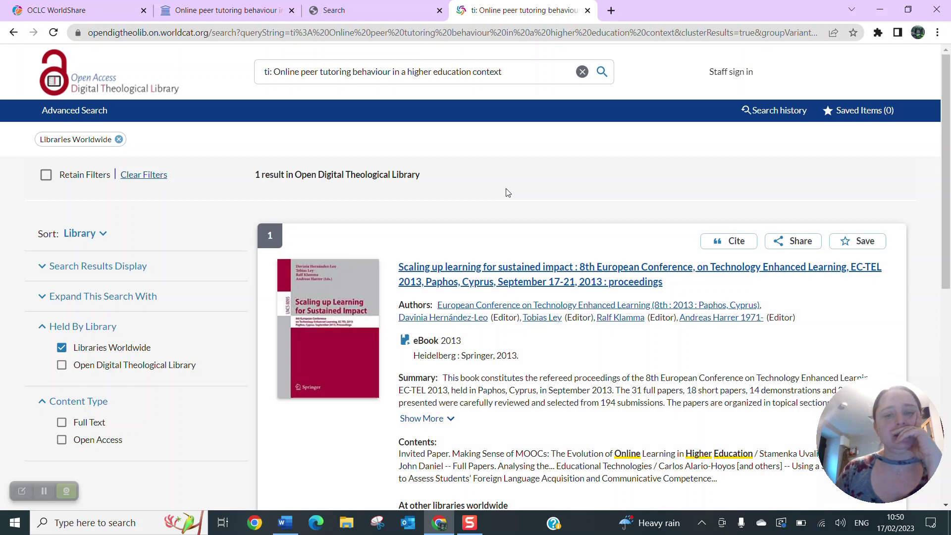
{"action": "scroll", "coordinate": [579, 196], "scroll_direction": "down", "scroll_amount": 5}
{"action": "scroll", "coordinate": [595, 196], "scroll_direction": "up", "scroll_amount": 5}
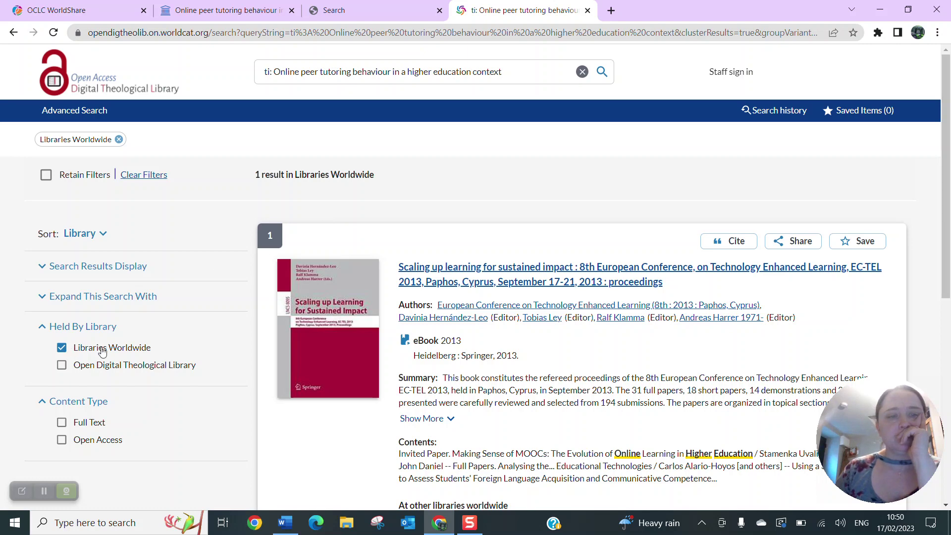
Step: Compare the title and author on the dissertation's Ghent record with the Libraries Worldwide search result
{"action": "left_click", "coordinate": [243, 12]}
{"action": "left_click", "coordinate": [327, 224]}
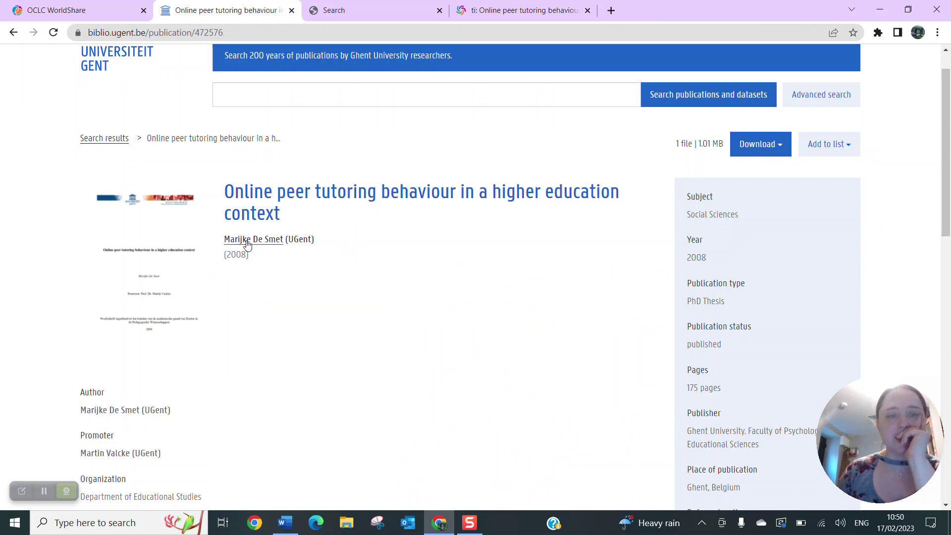
{"action": "left_click", "coordinate": [508, 10]}
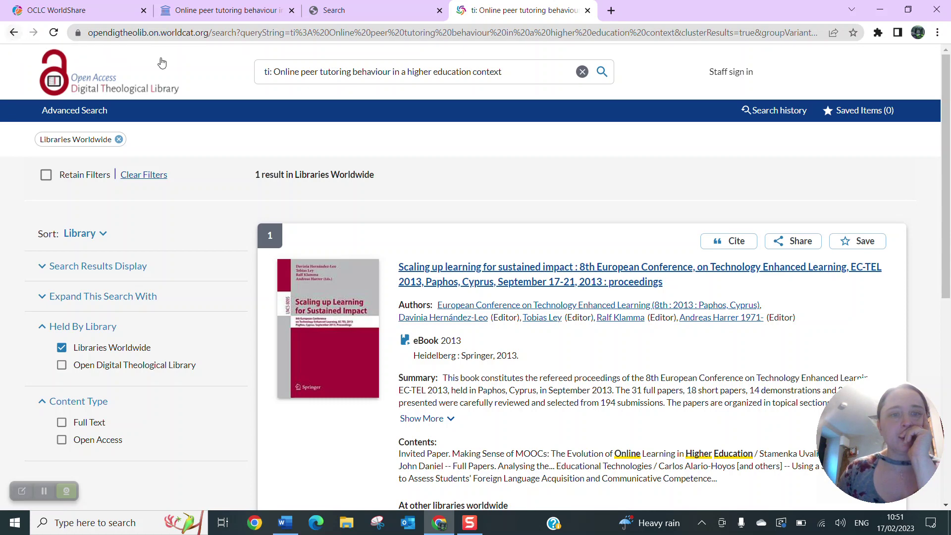
Step: Go back to the Ghent list of psychology dissertations and look through the remaining 2008 theses on page 2
{"action": "left_click", "coordinate": [198, 9]}
{"action": "left_click", "coordinate": [14, 33]}
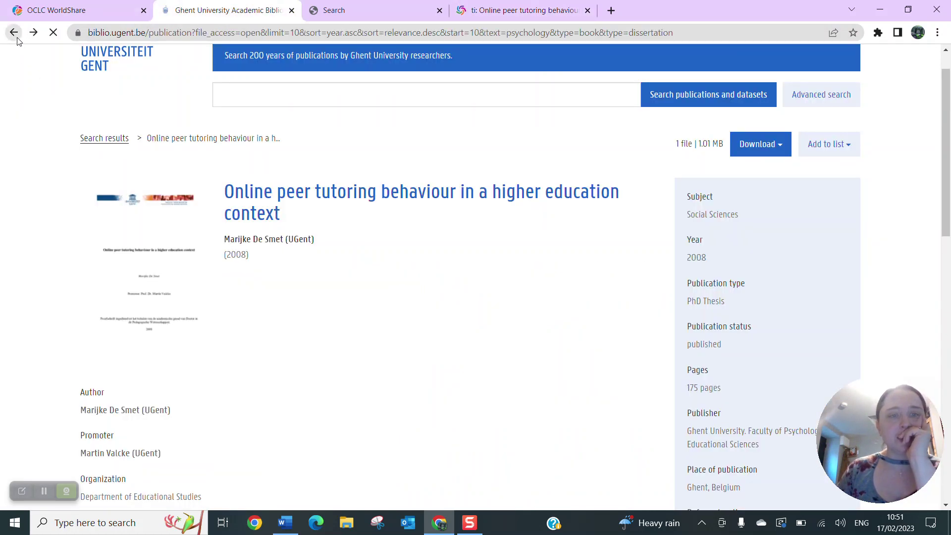
{"action": "scroll", "coordinate": [235, 367], "scroll_direction": "down", "scroll_amount": 3}
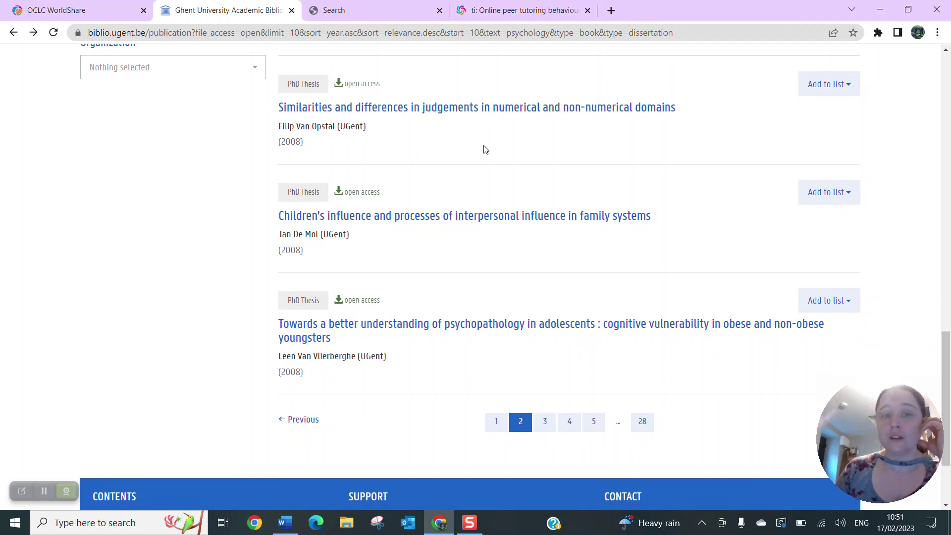
{"action": "scroll", "coordinate": [463, 137], "scroll_direction": "up", "scroll_amount": 2}
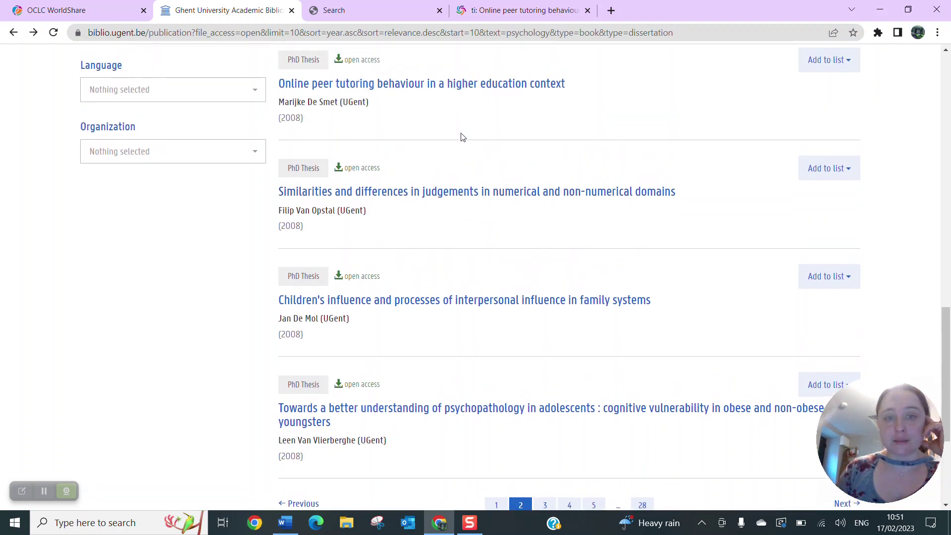
{"action": "scroll", "coordinate": [461, 210], "scroll_direction": "down", "scroll_amount": 1}
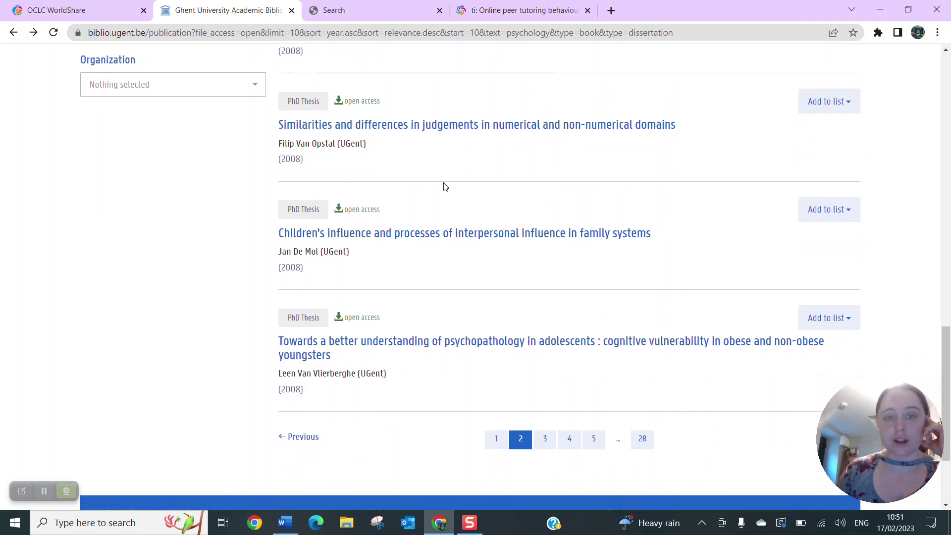
Step: Open the dissertation "Similarities and differences in judgements in numerical and non-numerical domains" and copy its full title
{"action": "left_click", "coordinate": [410, 126]}
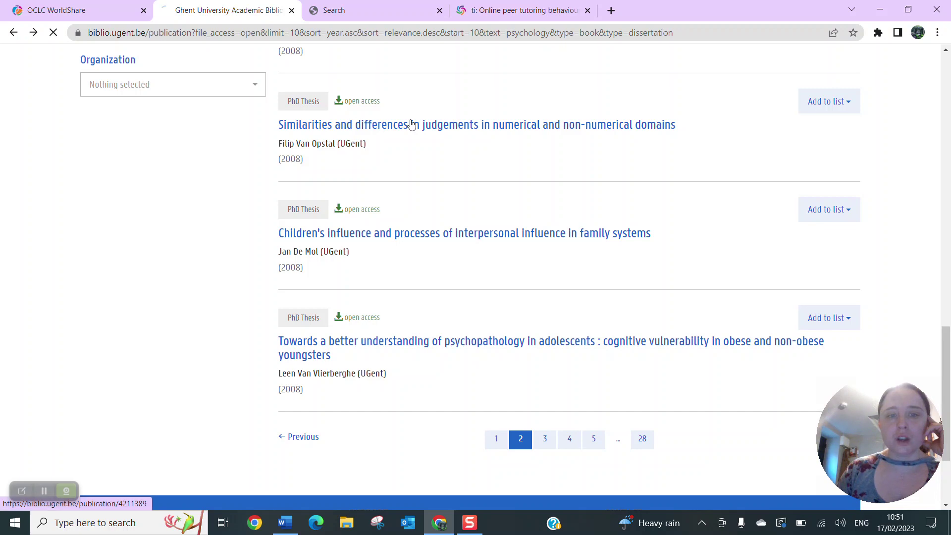
{"action": "scroll", "coordinate": [408, 197], "scroll_direction": "down", "scroll_amount": 1}
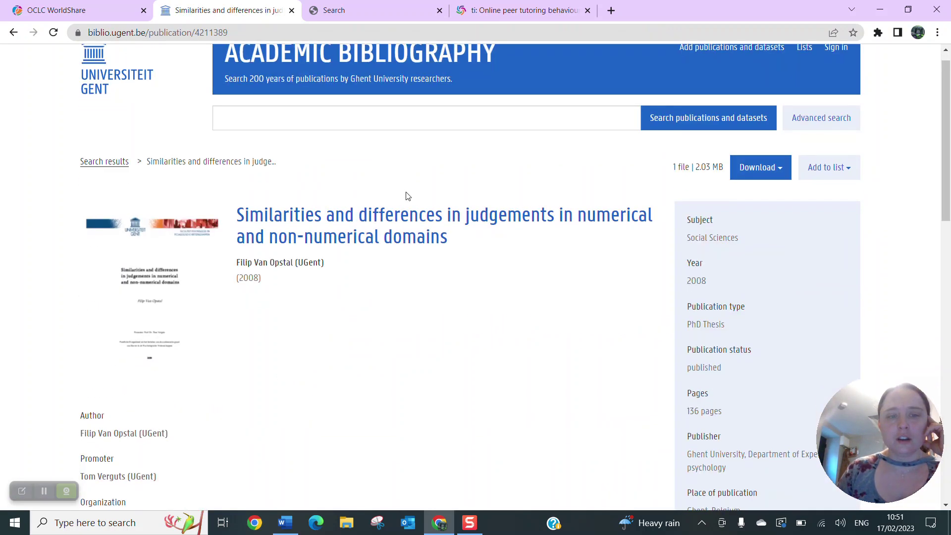
{"action": "triple_click", "coordinate": [388, 237]}
{"action": "right_click", "coordinate": [388, 238]}
{"action": "left_click", "coordinate": [420, 243]}
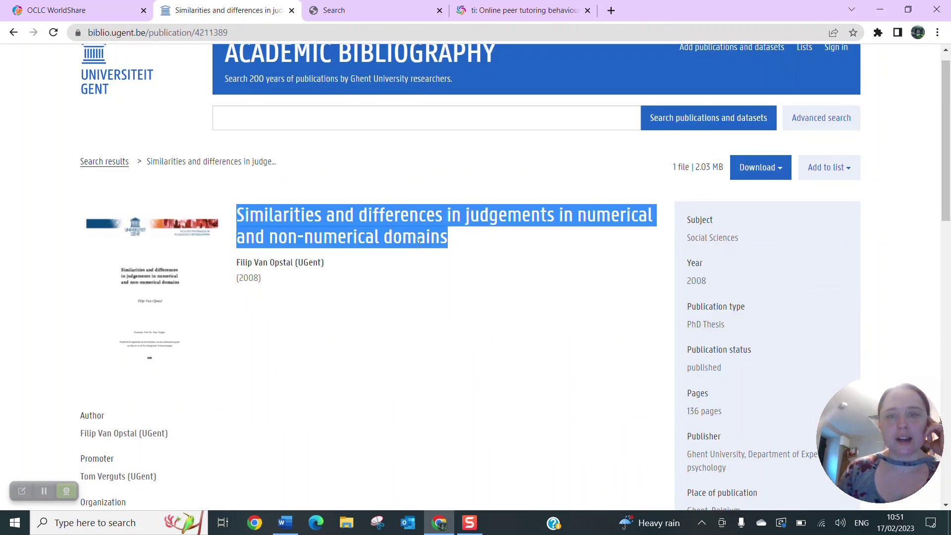
Step: Search the Digital Theological Library for "ti: Similarities and differences in judgements in numerical and non-numerical domains" and expand to Libraries Worldwide
{"action": "left_click", "coordinate": [516, 20]}
{"action": "type", "text": "ti"}
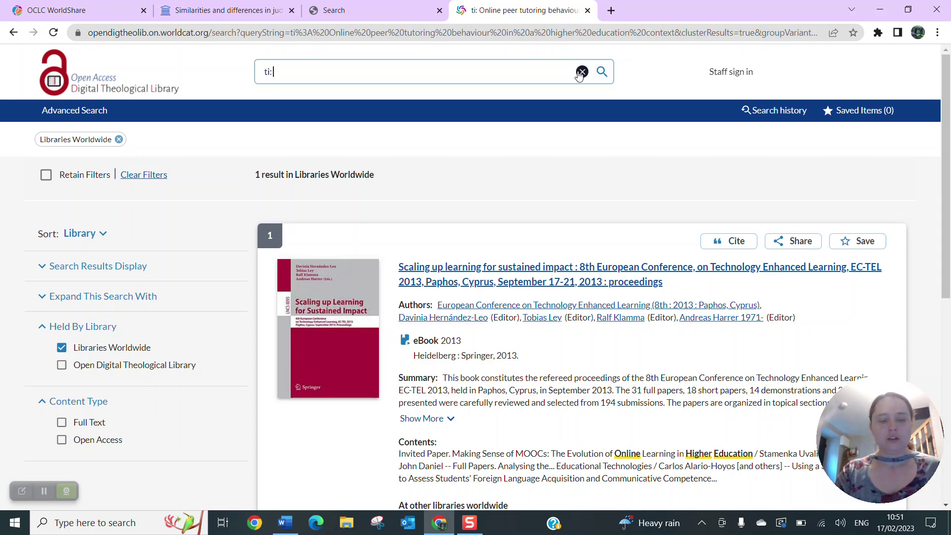
{"action": "type", "text": ":"}
{"action": "key", "text": "ctrl+v"}
{"action": "left_click", "coordinate": [606, 73]}
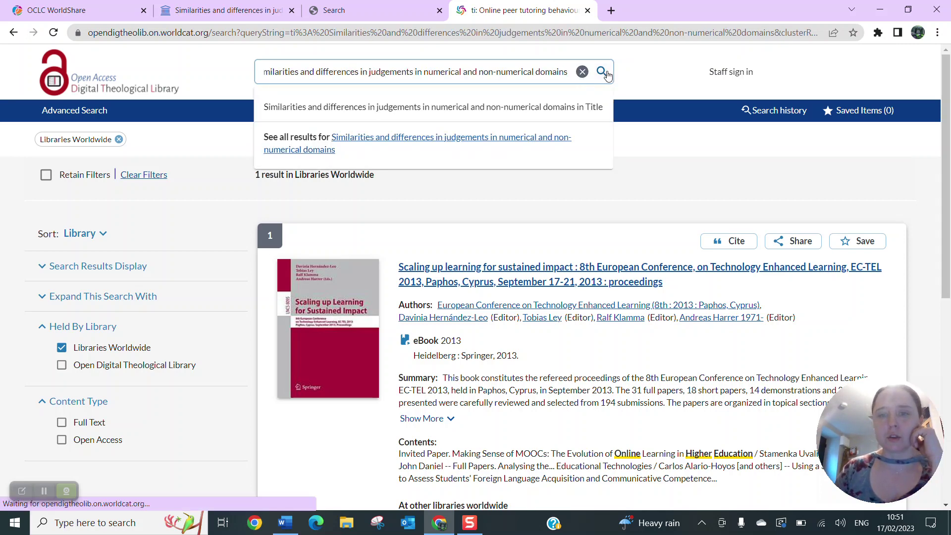
{"action": "left_click", "coordinate": [453, 194]}
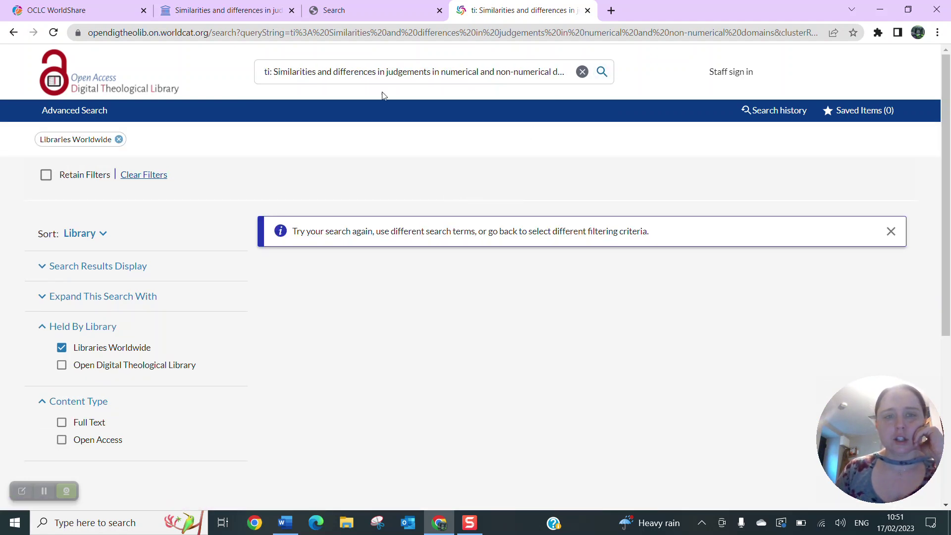
Step: Shorten the query to "ti: Similarities and differences in judgements in numerical", add "au:" with the author's surname from the Ghent record, and search Libraries Worldwide
{"action": "left_click_drag", "start_coordinate": [480, 70], "coordinate": [628, 68]}
{"action": "key", "text": "BackSpace"}
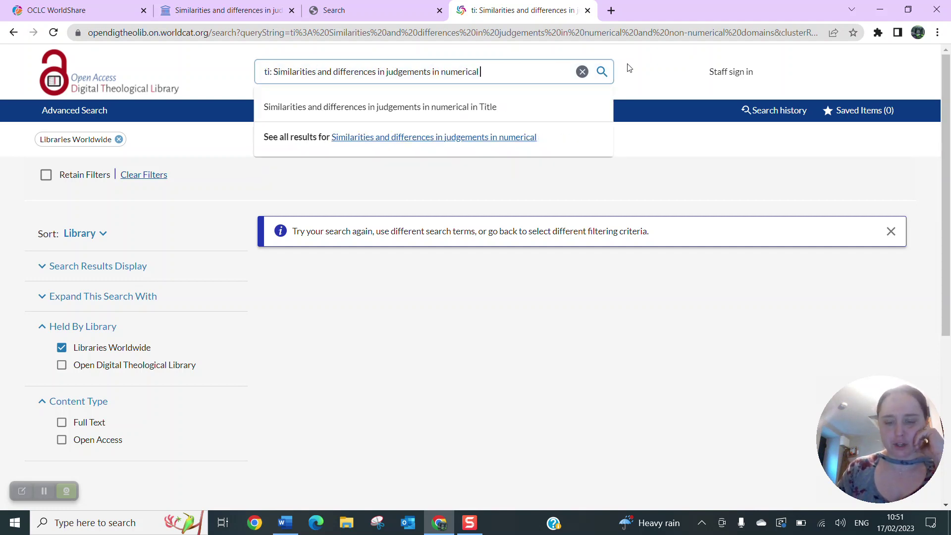
{"action": "type", "text": "au:"}
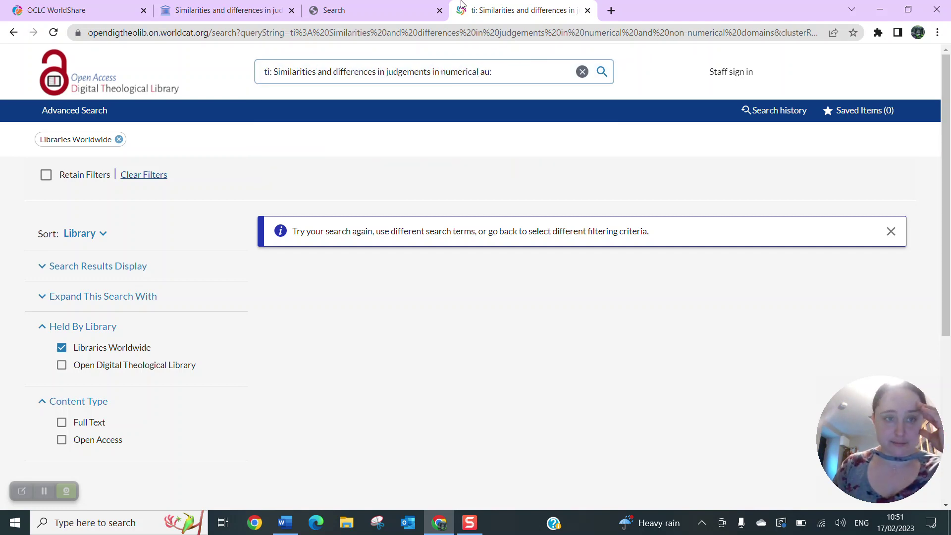
{"action": "left_click", "coordinate": [223, 10]}
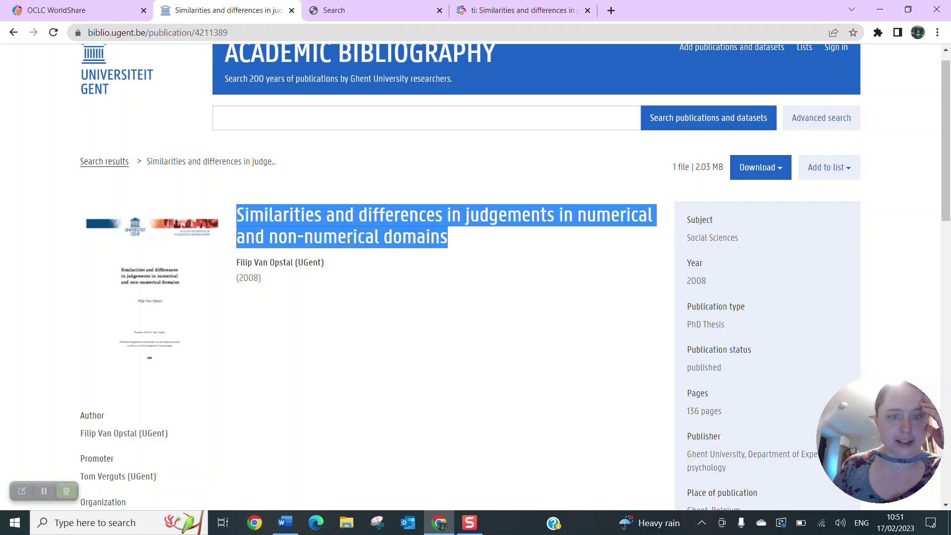
{"action": "left_click", "coordinate": [333, 263]}
{"action": "left_click", "coordinate": [508, 9]}
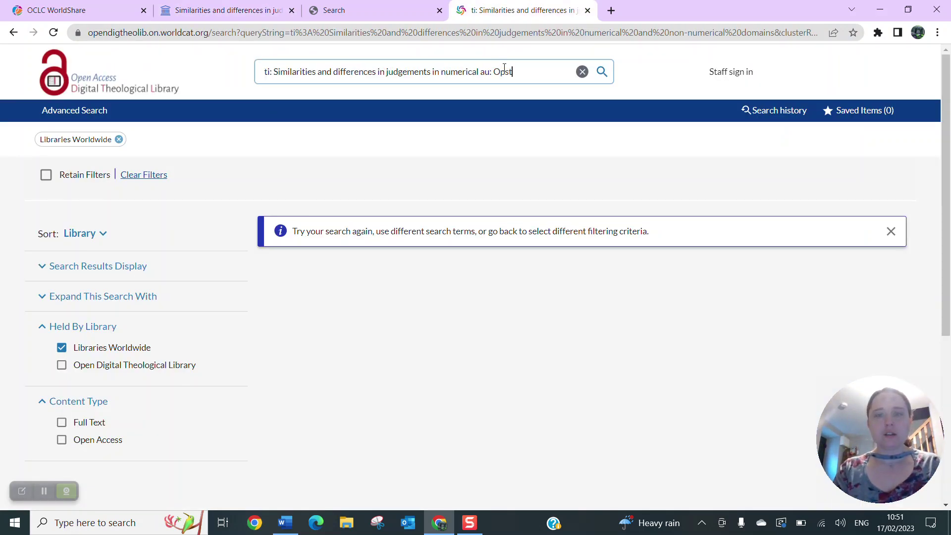
{"action": "left_click", "coordinate": [255, 11]}
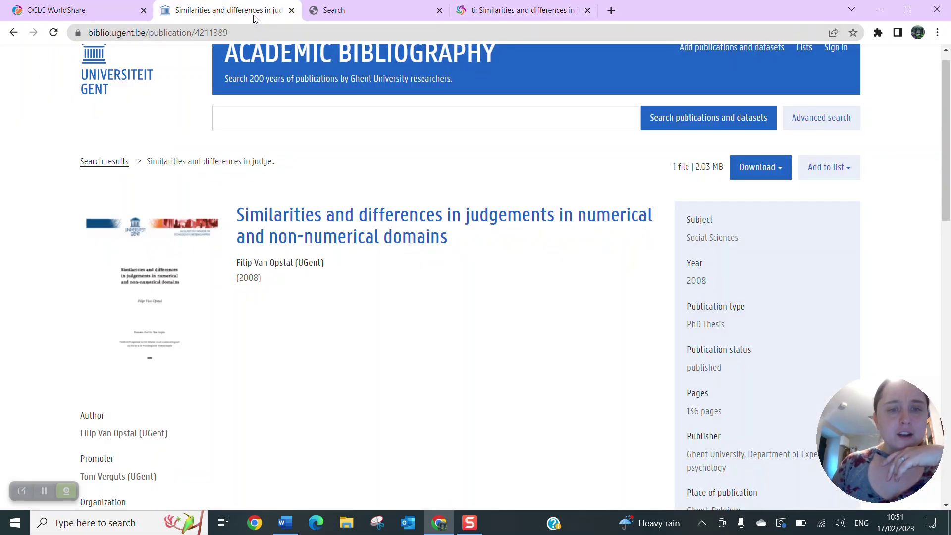
{"action": "left_click", "coordinate": [510, 10]}
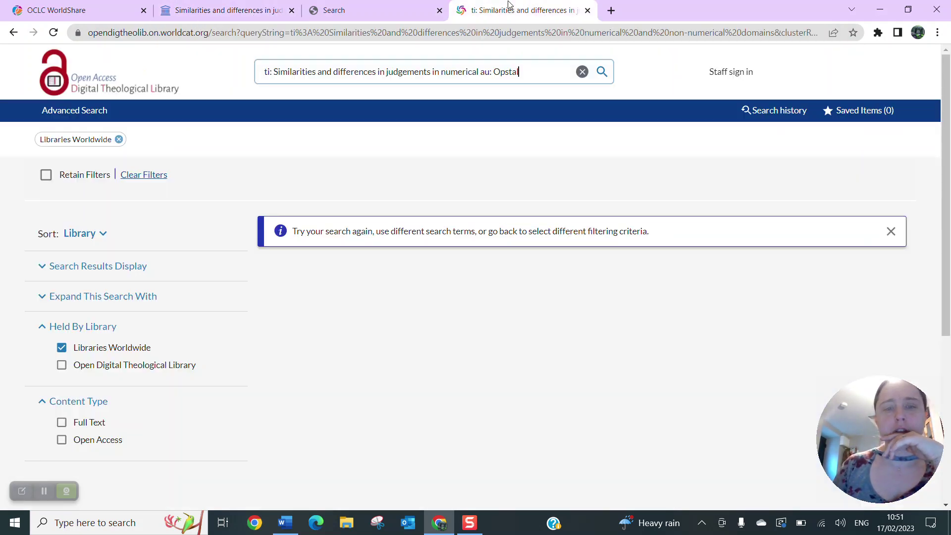
{"action": "left_click", "coordinate": [601, 69]}
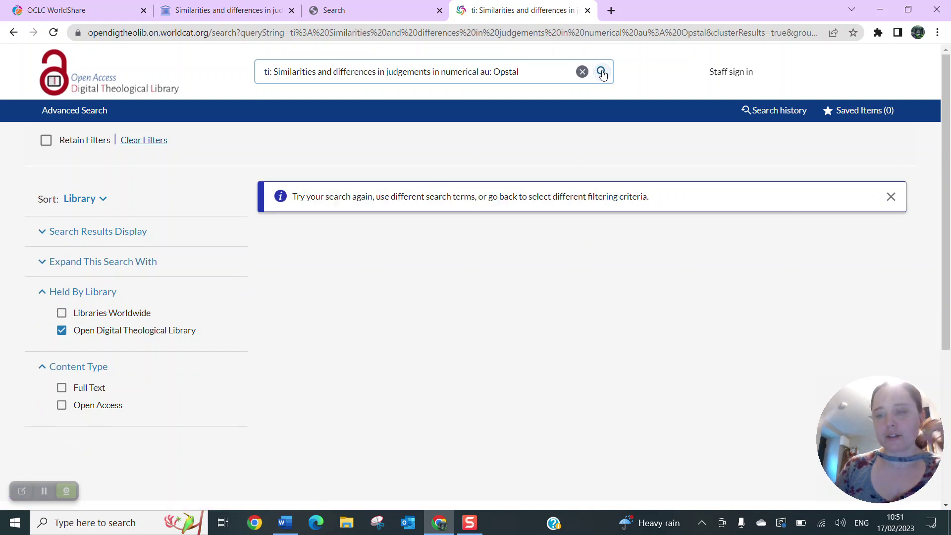
{"action": "left_click", "coordinate": [502, 194]}
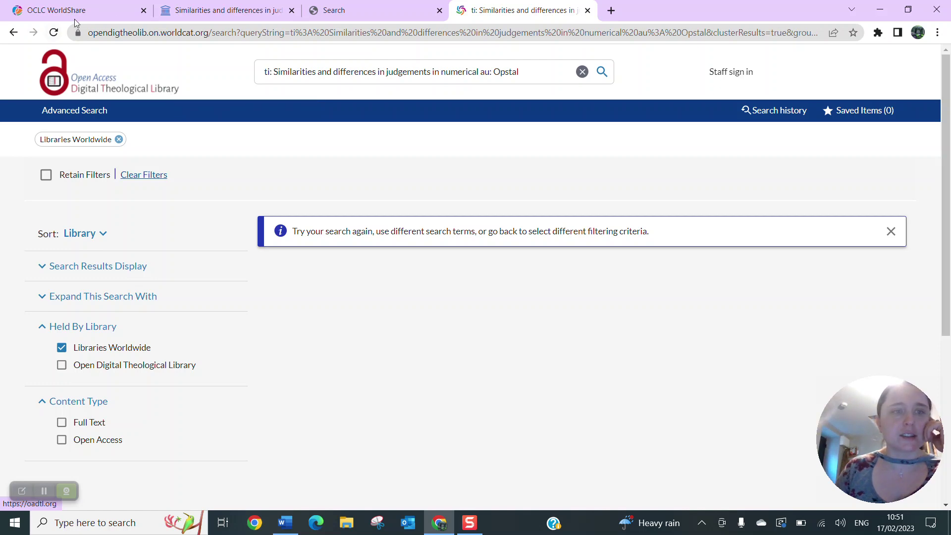
Step: Return to the Ghent dissertations list, open "Children's influence and processes of interpersonal influence in family systems", and copy its full title
{"action": "left_click", "coordinate": [220, 11]}
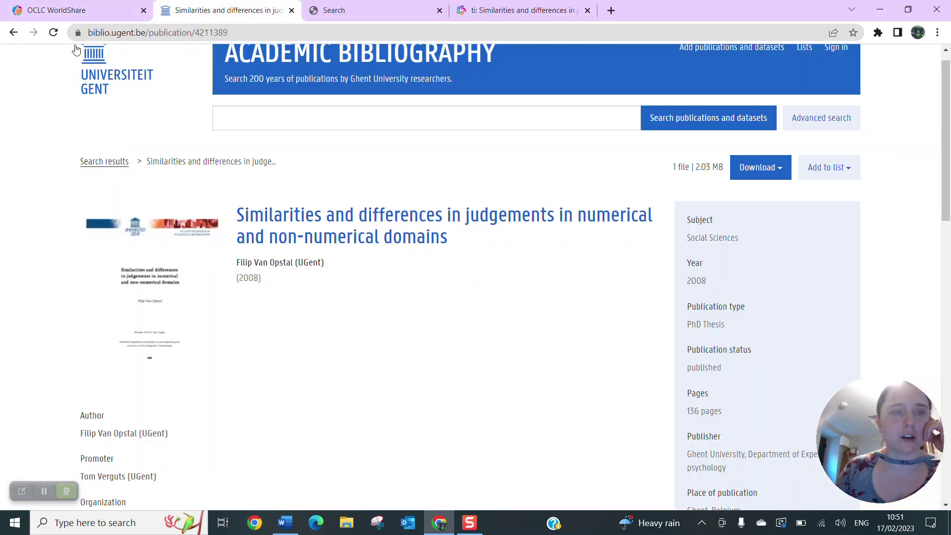
{"action": "left_click", "coordinate": [14, 34]}
{"action": "scroll", "coordinate": [161, 311], "scroll_direction": "down", "scroll_amount": 2}
{"action": "scroll", "coordinate": [161, 311], "scroll_direction": "down", "scroll_amount": 2}
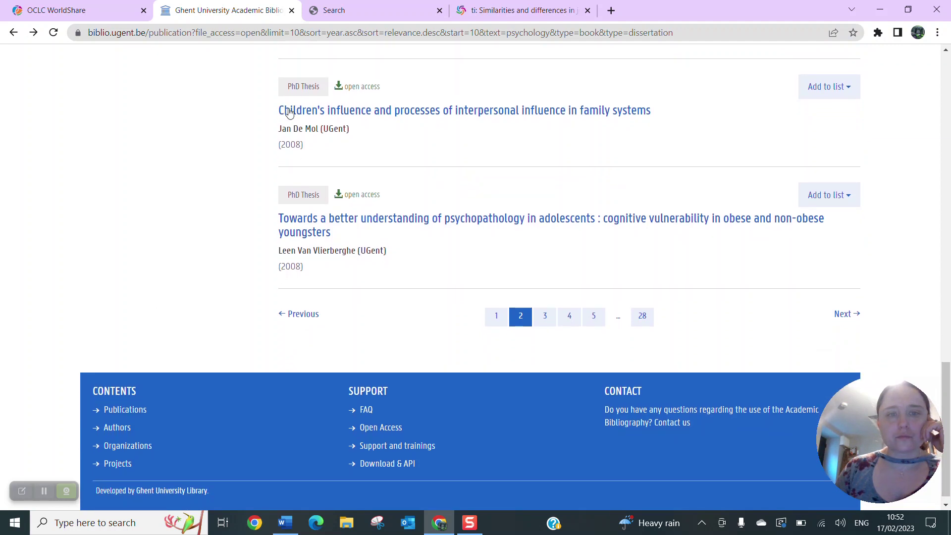
{"action": "left_click", "coordinate": [389, 111]}
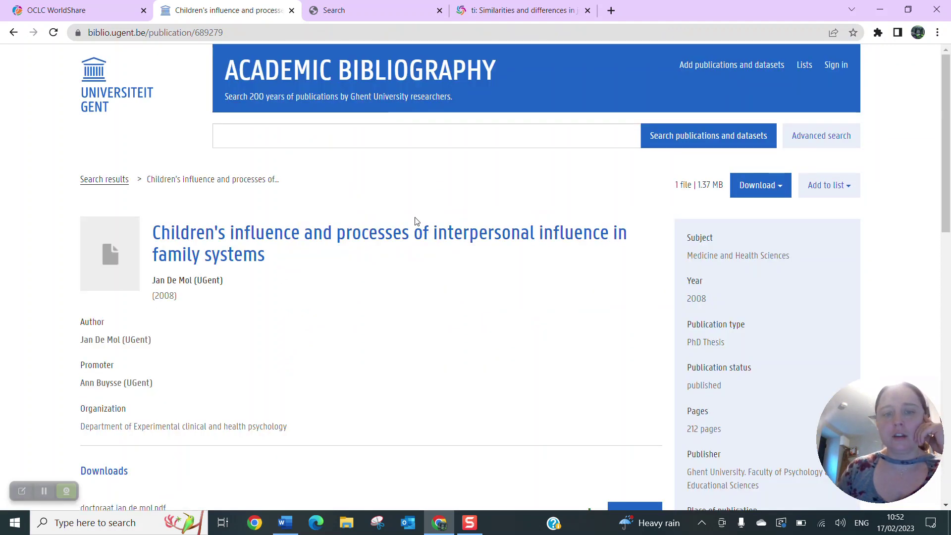
{"action": "triple_click", "coordinate": [226, 257]}
{"action": "right_click", "coordinate": [226, 257]}
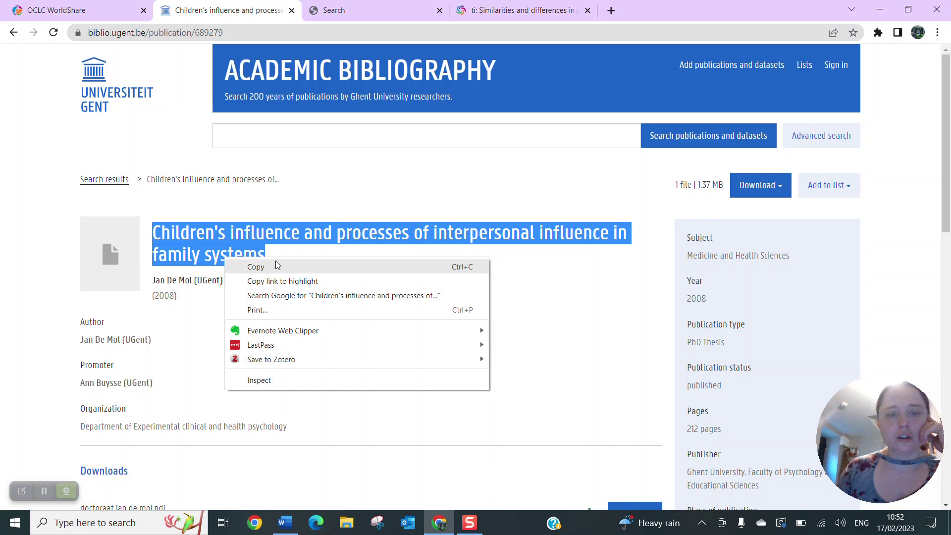
{"action": "left_click", "coordinate": [259, 265]}
Step: Search the Digital Theological Library for the title "Children's influence and processes of interpersonal influence in family systems" and expand to Libraries Worldwide
{"action": "left_click", "coordinate": [505, 15]}
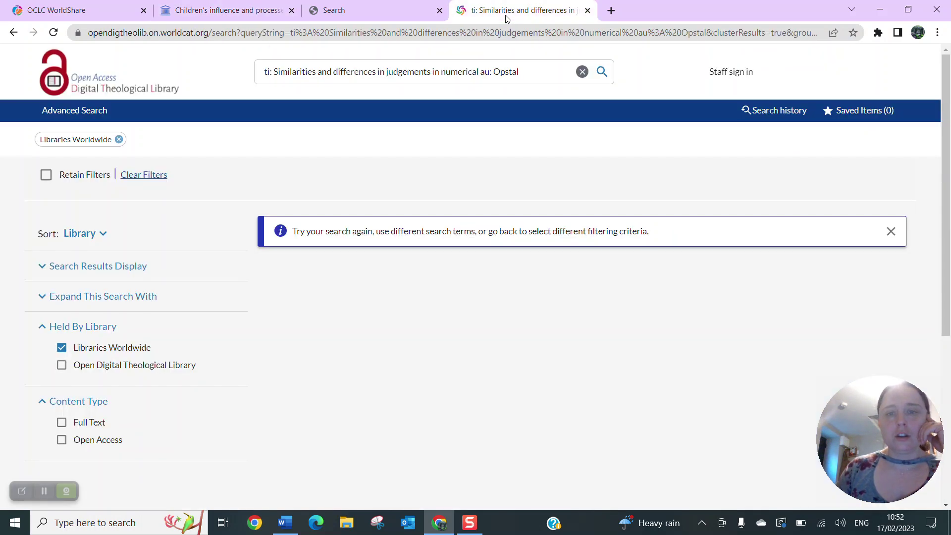
{"action": "left_click", "coordinate": [582, 73]}
{"action": "type", "text": "ti:"}
{"action": "key", "text": "ctrl+v"}
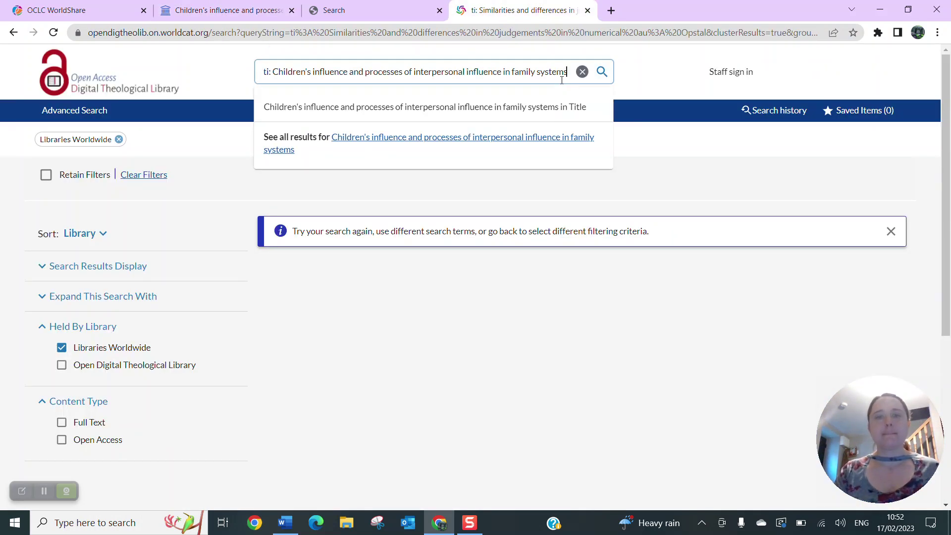
{"action": "left_click", "coordinate": [557, 108]}
{"action": "left_click", "coordinate": [500, 199]}
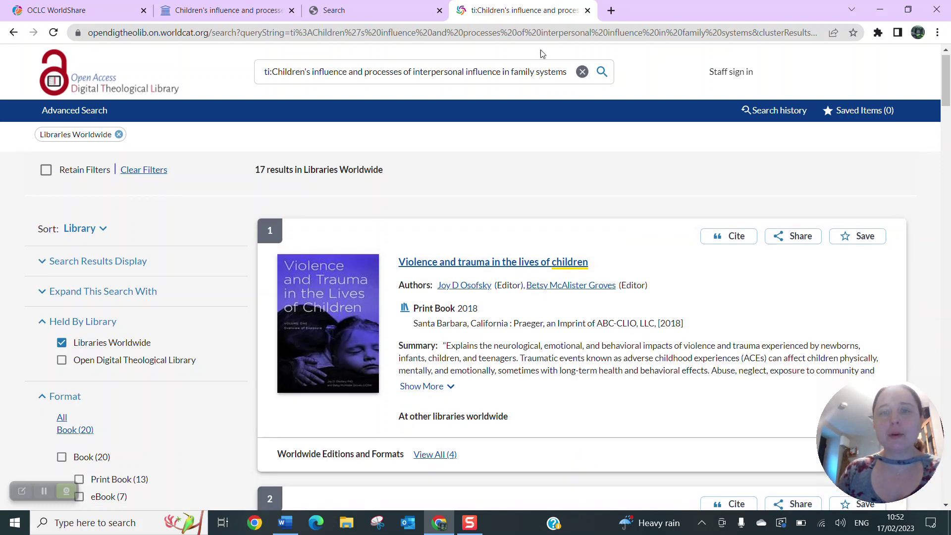
Step: Add "au:" and the author's surname from the Ghent record to the family systems title query, and repeat the search in Libraries Worldwide
{"action": "left_click", "coordinate": [564, 72]}
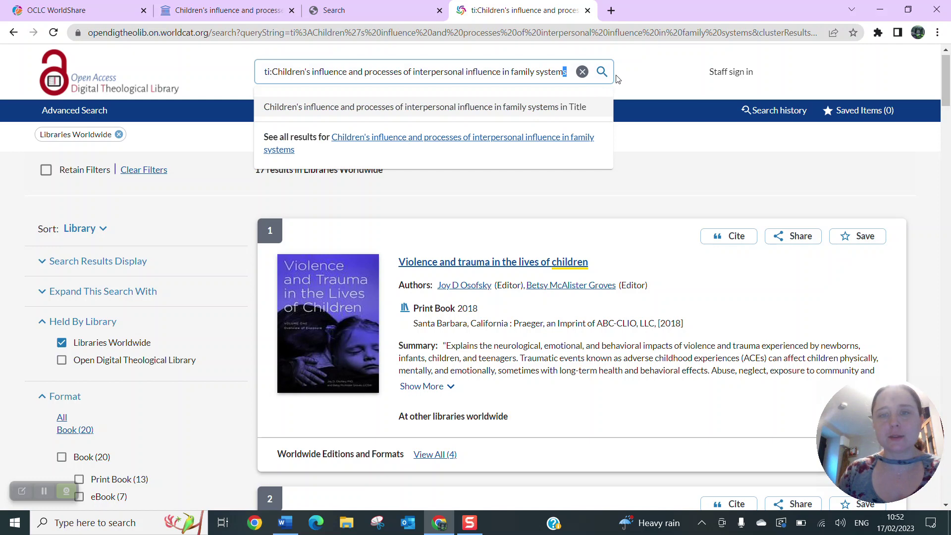
{"action": "type", "text": "au:"}
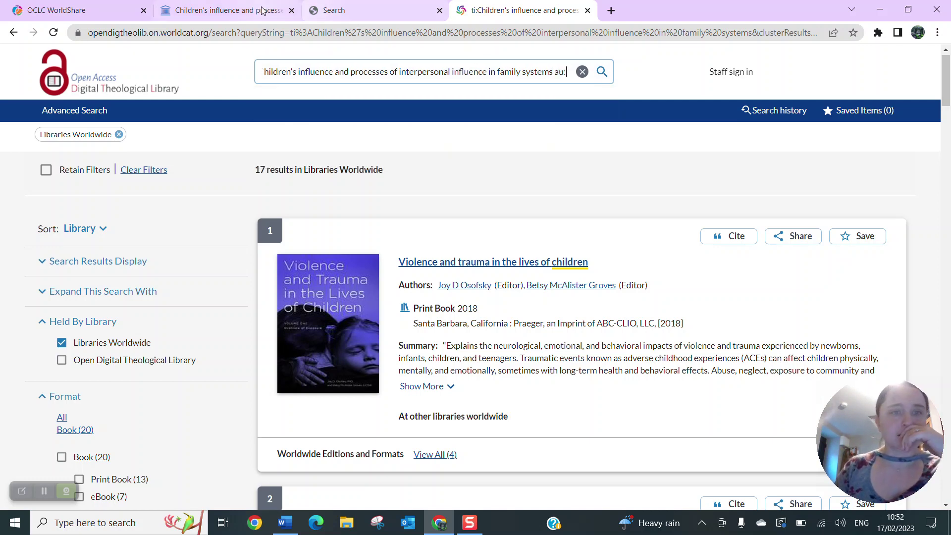
{"action": "left_click", "coordinate": [228, 10]}
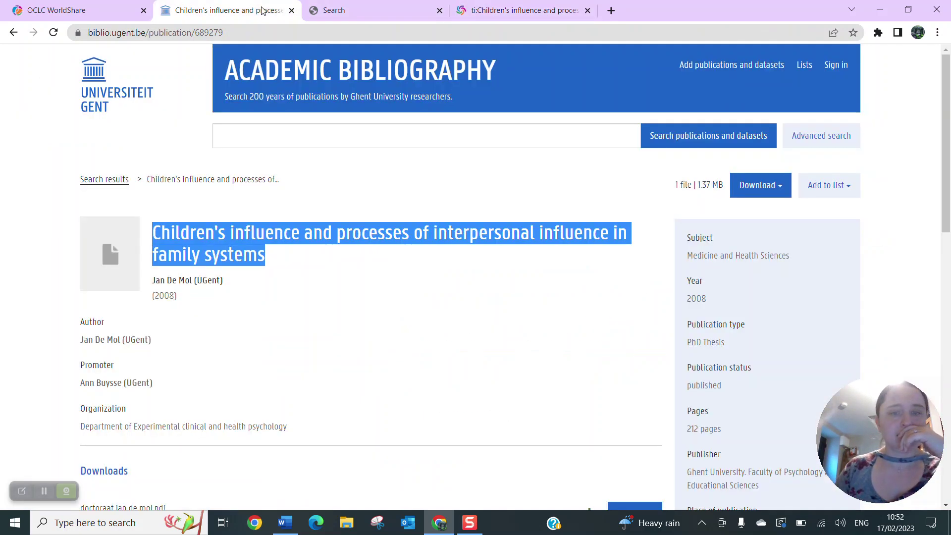
{"action": "left_click", "coordinate": [271, 242]}
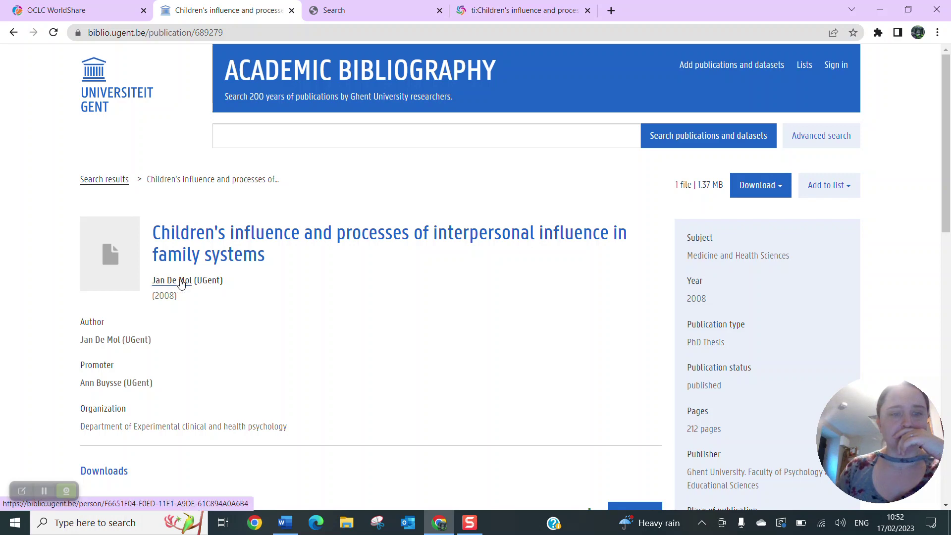
{"action": "left_click", "coordinate": [553, 4]}
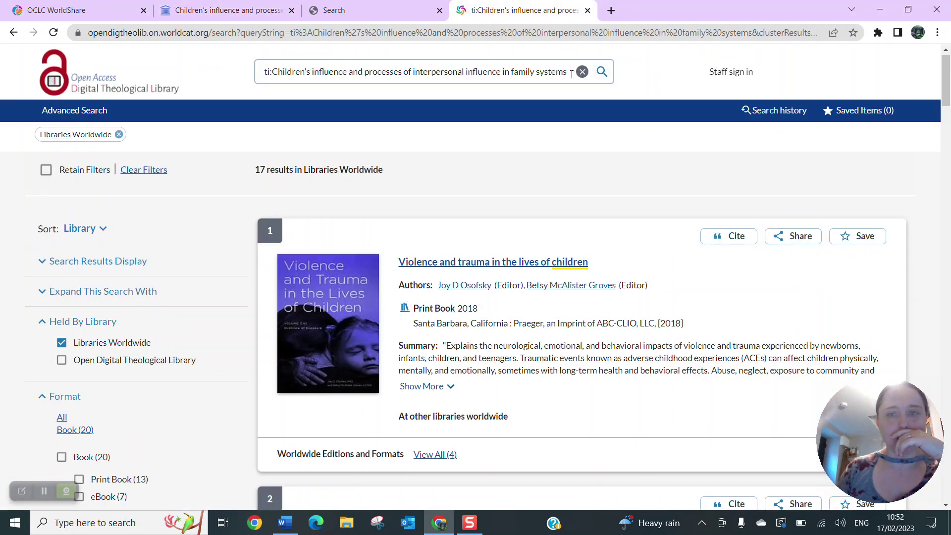
{"action": "left_click", "coordinate": [570, 73]}
{"action": "type", "text": "au:"}
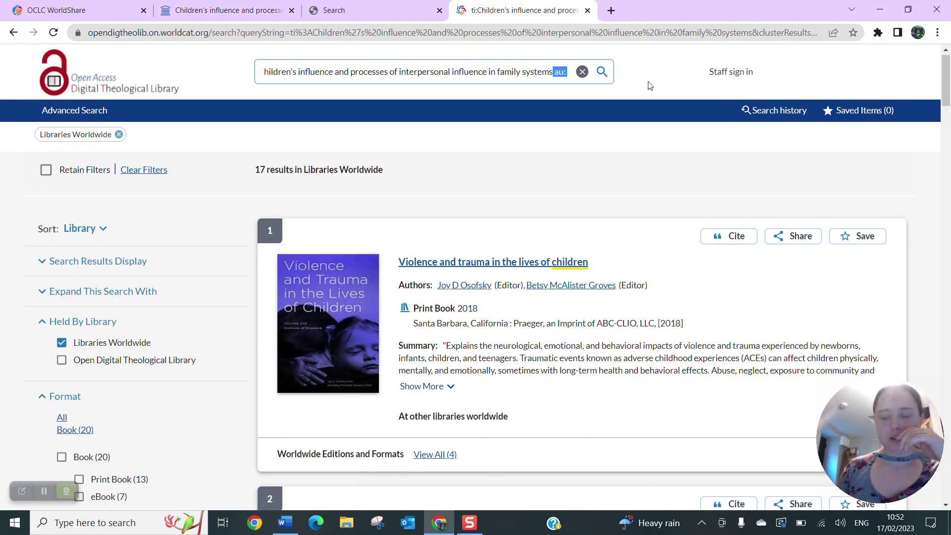
{"action": "type", "text": "  De Mo"}
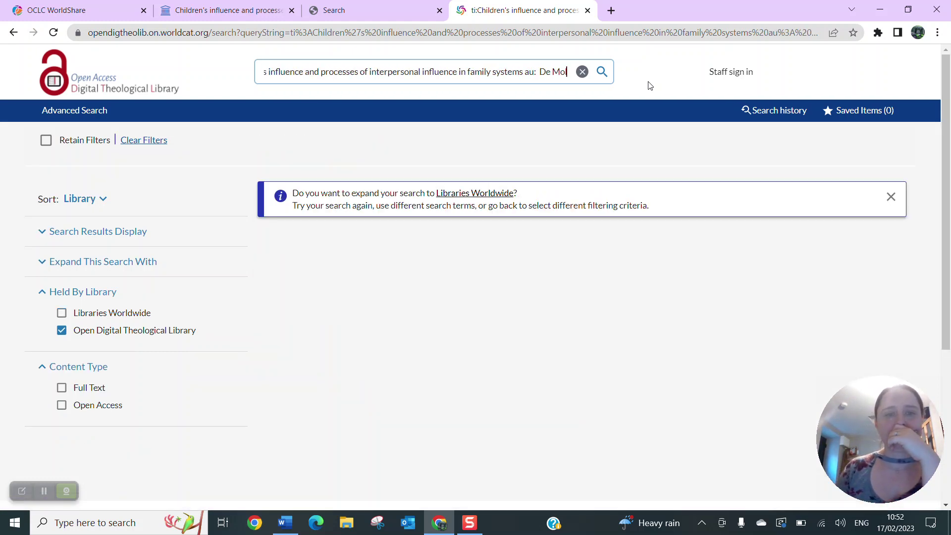
{"action": "left_click", "coordinate": [508, 194]}
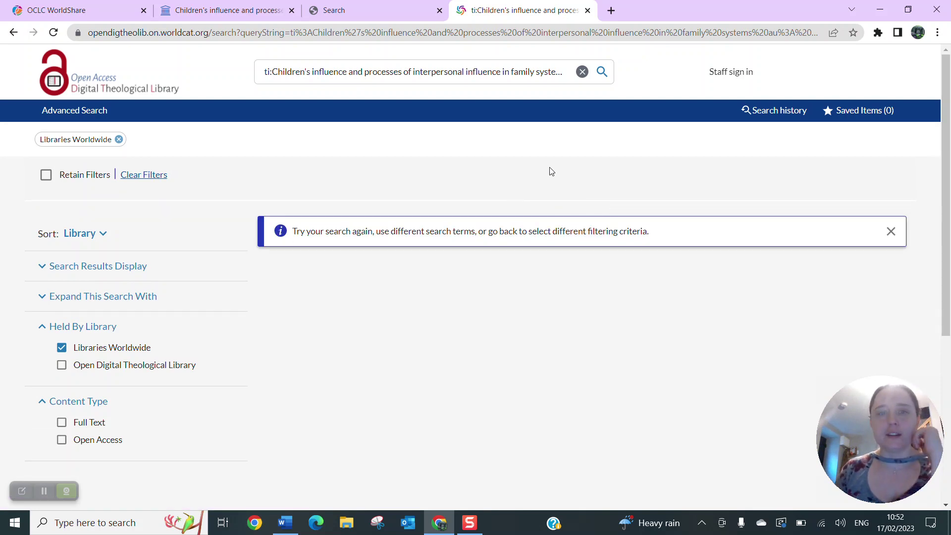
Step: Go back to the Ghent list, open "Towards a better understanding of psychopathology in adolescents : cognitive vulnerability in obese and non-obese youngsters", and copy its title
{"action": "left_click", "coordinate": [235, 9]}
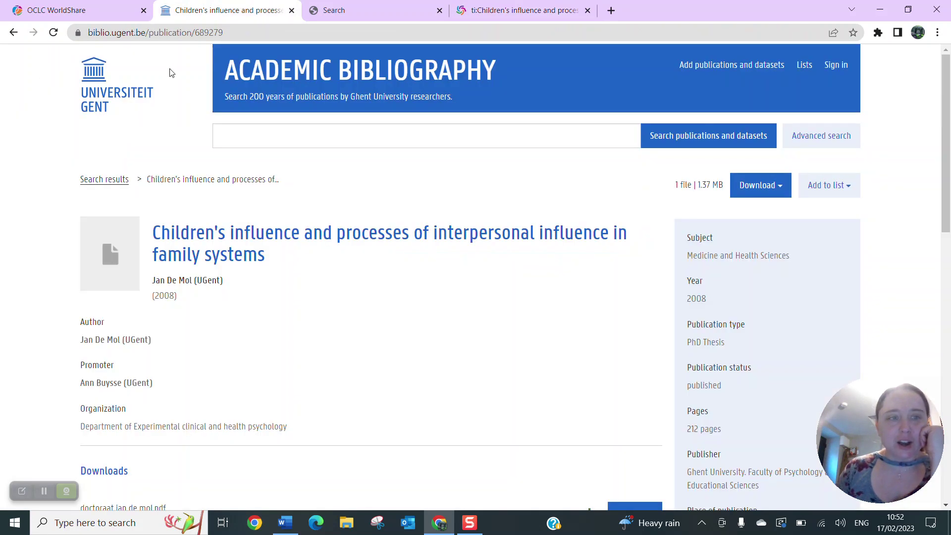
{"action": "left_click", "coordinate": [13, 32]}
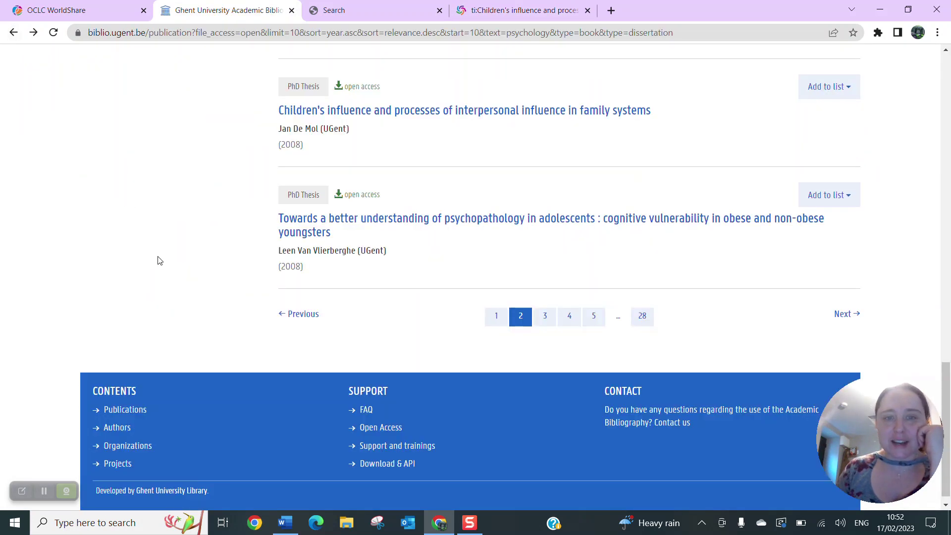
{"action": "scroll", "coordinate": [159, 261], "scroll_direction": "down", "scroll_amount": 1}
{"action": "left_click", "coordinate": [300, 225]}
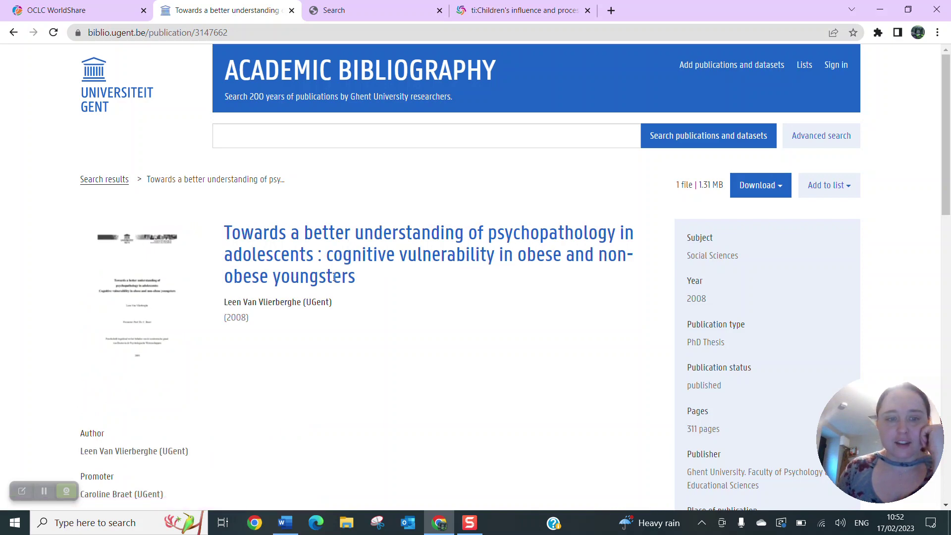
{"action": "triple_click", "coordinate": [335, 278]}
{"action": "right_click", "coordinate": [335, 278]}
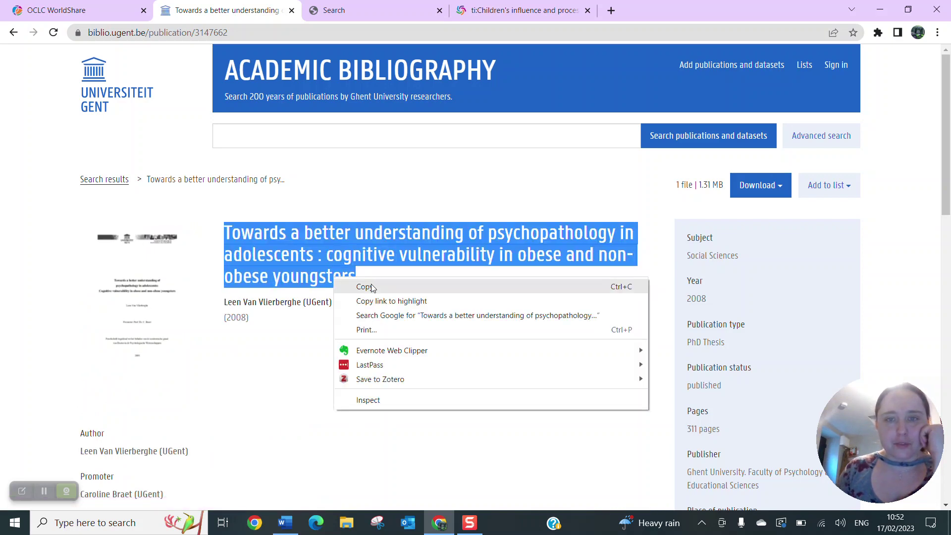
{"action": "left_click", "coordinate": [373, 288]}
Step: Search the Digital Theological Library for the title "Towards a better understanding of psychopathology in adolescents : cognitive vulnerability in obese and non-obese youngsters" and expand to Libraries Worldwide
{"action": "left_click", "coordinate": [520, 9]}
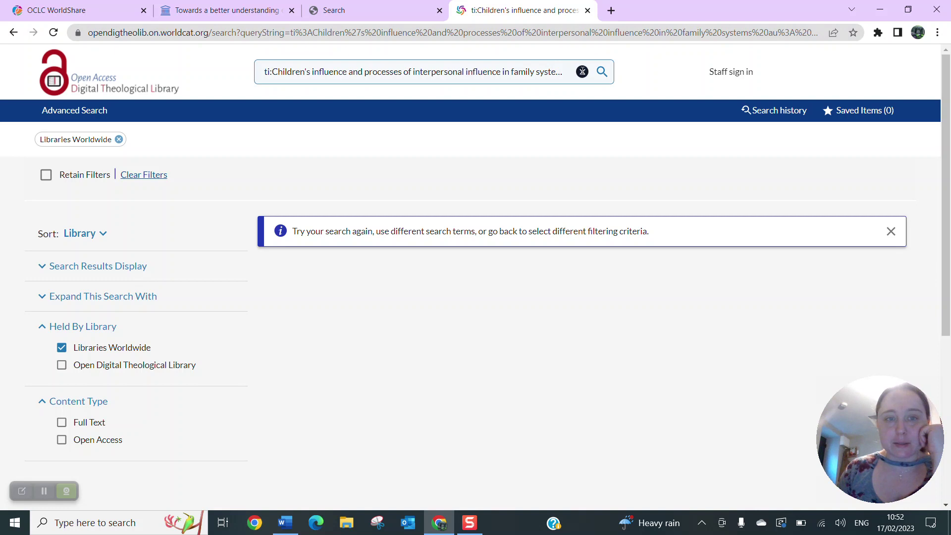
{"action": "left_click", "coordinate": [582, 71]}
{"action": "type", "text": "ti"}
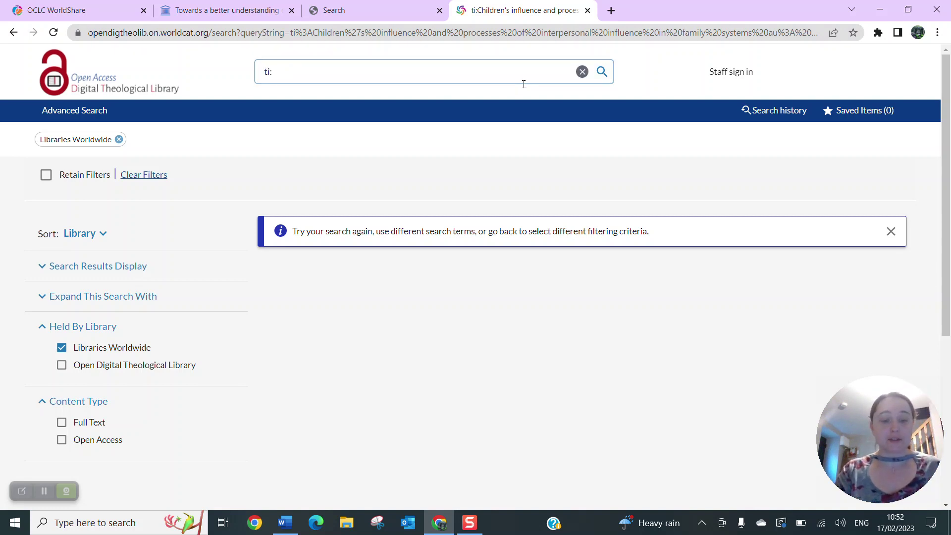
{"action": "type", "text": ":"}
{"action": "key", "text": "ctrl+v"}
{"action": "left_click", "coordinate": [601, 73]}
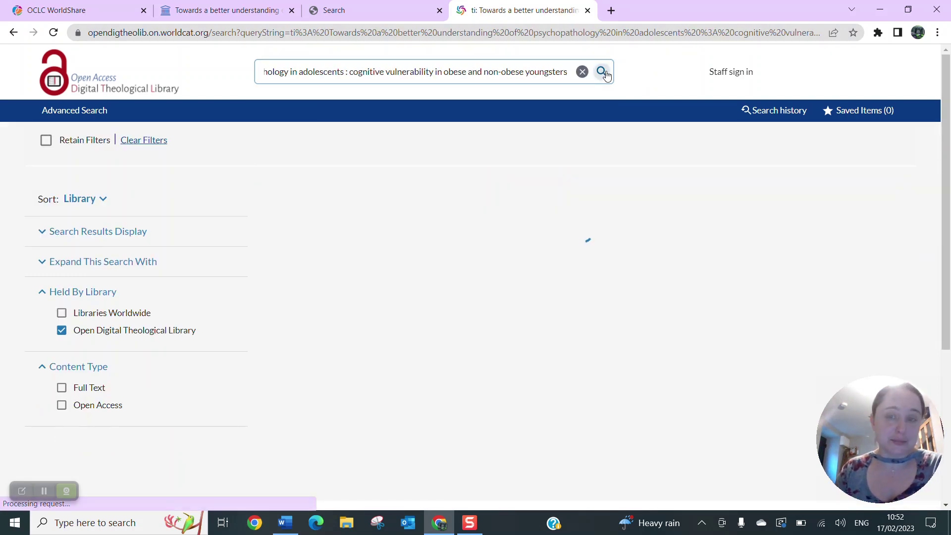
{"action": "left_click", "coordinate": [492, 193]}
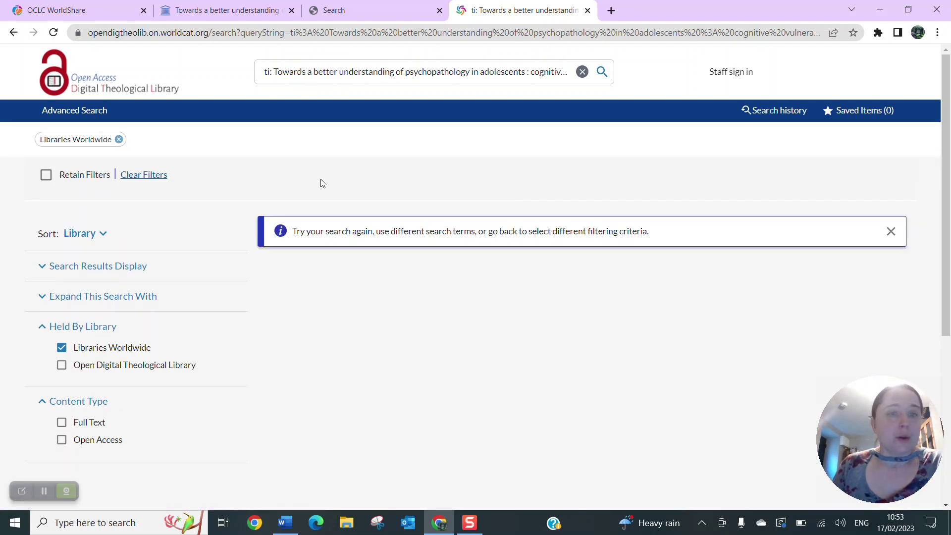
Step: Replace the subtitle after "adolescents" in the catalogue query with "au:", and copy the author's surname from the Ghent record
{"action": "left_click_drag", "start_coordinate": [527, 72], "coordinate": [599, 85]}
{"action": "key", "text": "BackSpace"}
{"action": "type", "text": "au:"}
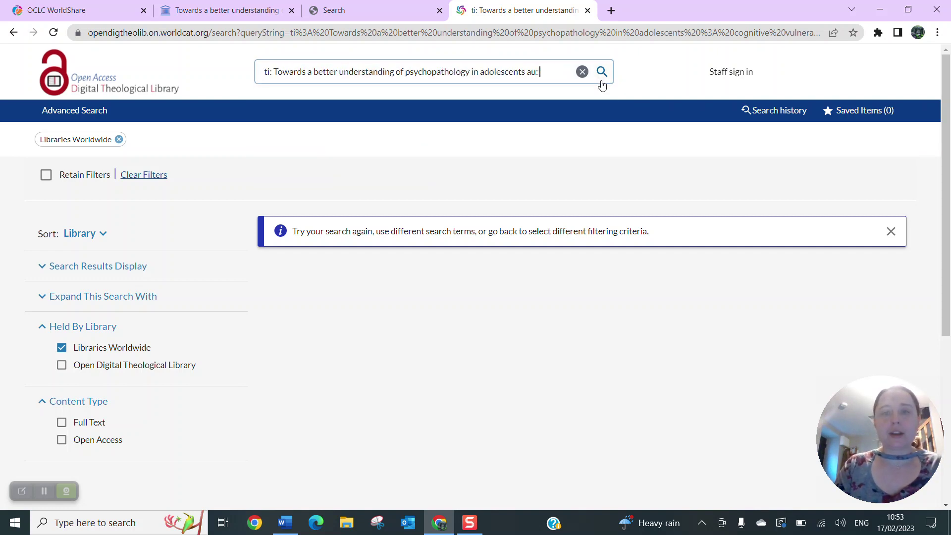
{"action": "left_click", "coordinate": [198, 11]}
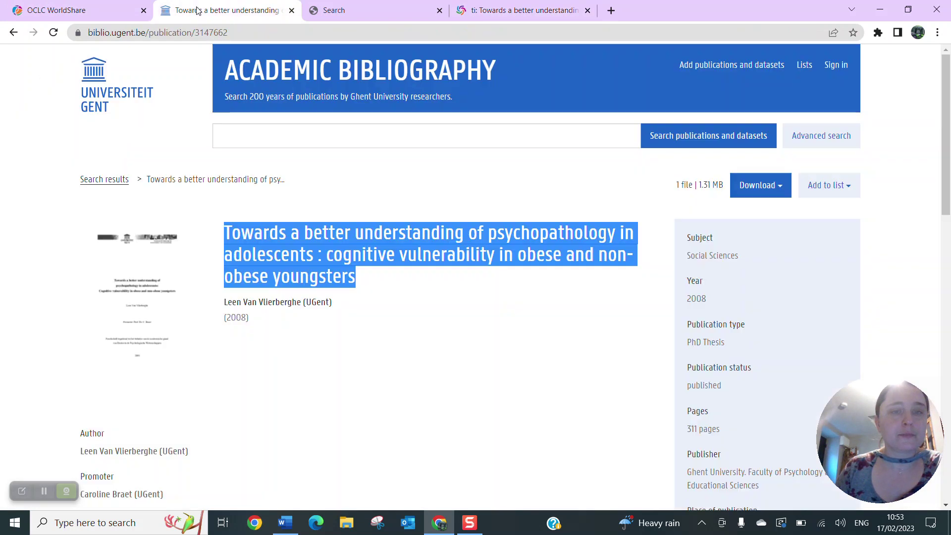
{"action": "left_click", "coordinate": [372, 268]}
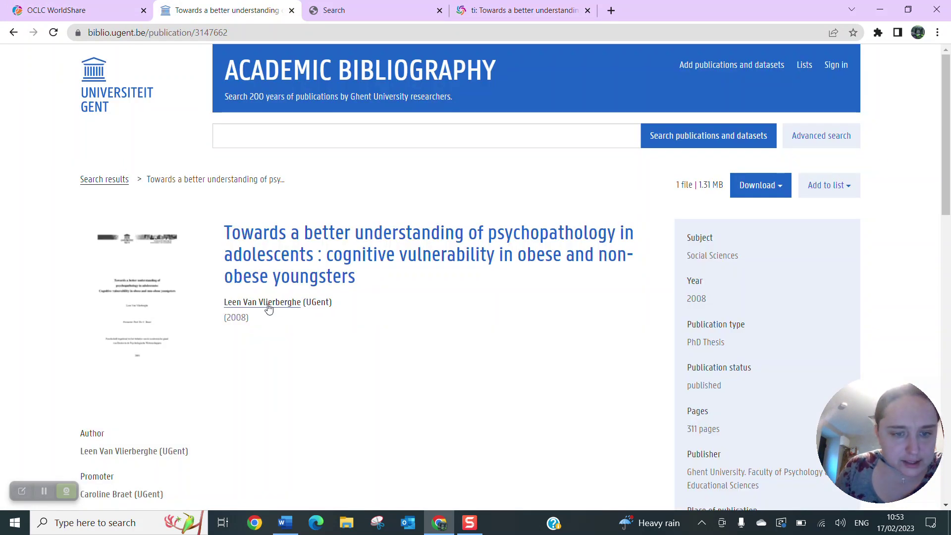
{"action": "left_click_drag", "start_coordinate": [251, 318], "coordinate": [252, 305]}
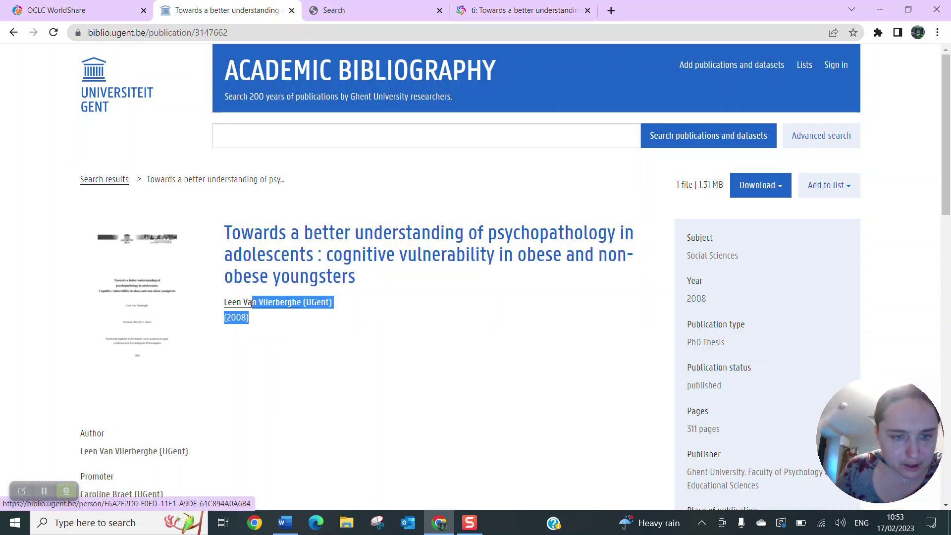
{"action": "right_click", "coordinate": [266, 305]}
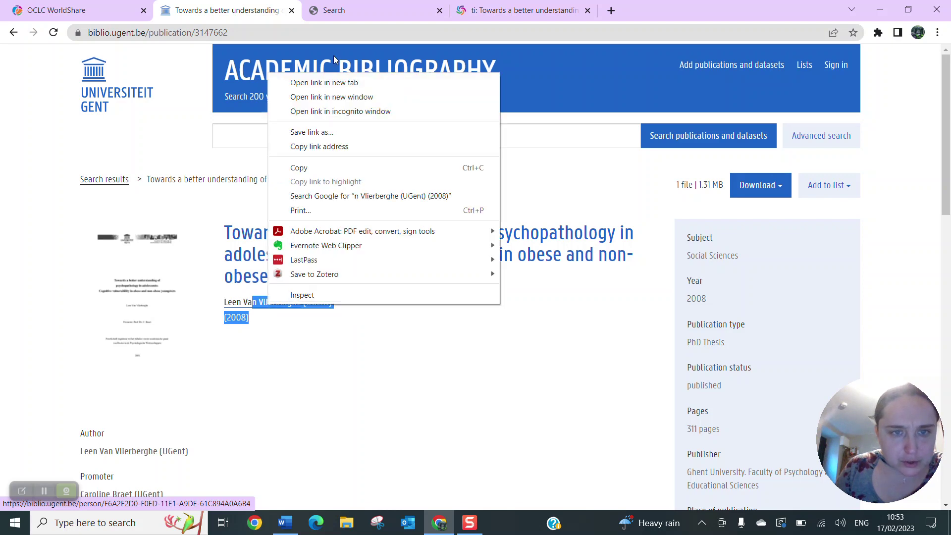
{"action": "left_click", "coordinate": [310, 165]}
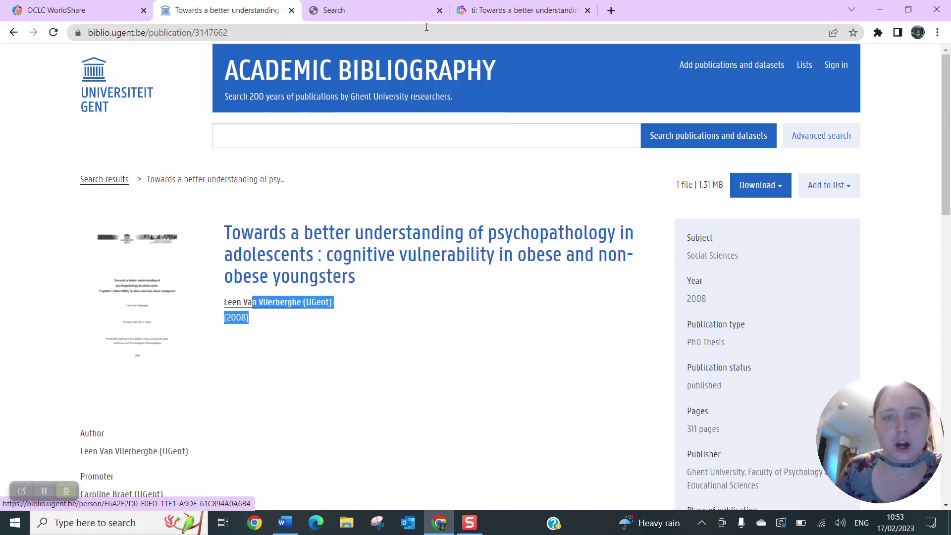
Step: Paste the author's surname after "au:", strip the extra characters, university tag and year, and repeat the search in Libraries Worldwide
{"action": "left_click", "coordinate": [527, 6]}
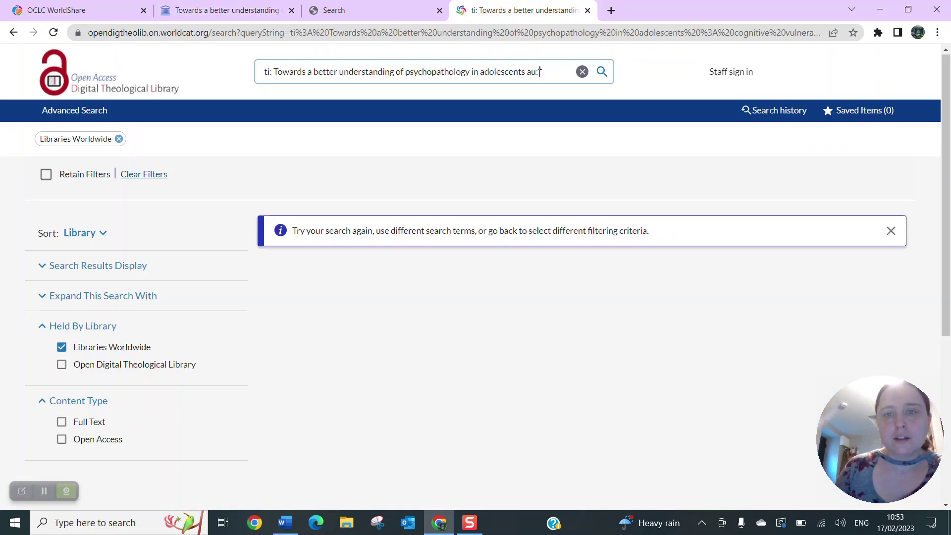
{"action": "right_click", "coordinate": [541, 75]}
{"action": "left_click", "coordinate": [572, 168]}
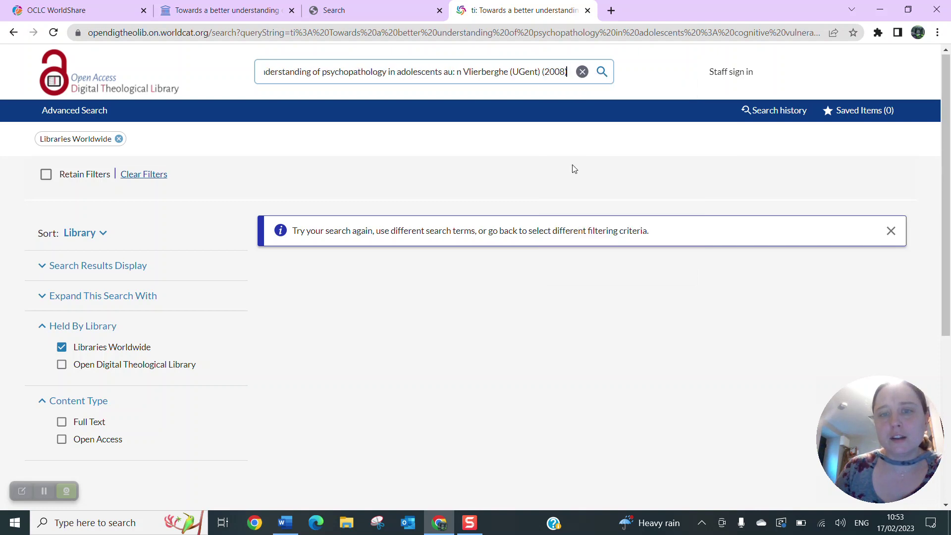
{"action": "key", "text": "BackSpace"}
{"action": "key", "text": "BackSpace"}
{"action": "key", "text": "BackSpace"}
{"action": "key", "text": "BackSpace"}
{"action": "key", "text": "BackSpace"}
{"action": "key", "text": "BackSpace"}
{"action": "key", "text": "BackSpace"}
{"action": "key", "text": "BackSpace"}
{"action": "key", "text": "BackSpace"}
{"action": "key", "text": "BackSpace"}
{"action": "key", "text": "BackSpace"}
{"action": "key", "text": "BackSpace"}
{"action": "key", "text": "BackSpace"}
{"action": "key", "text": "BackSpace"}
{"action": "key", "text": "BackSpace"}
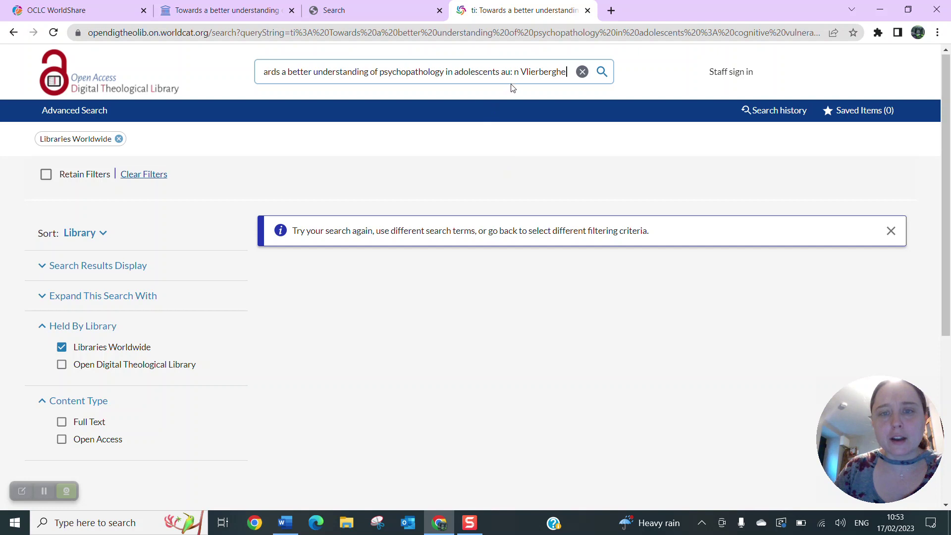
{"action": "left_click", "coordinate": [519, 72]}
{"action": "key", "text": "BackSpace"}
{"action": "key", "text": "BackSpace"}
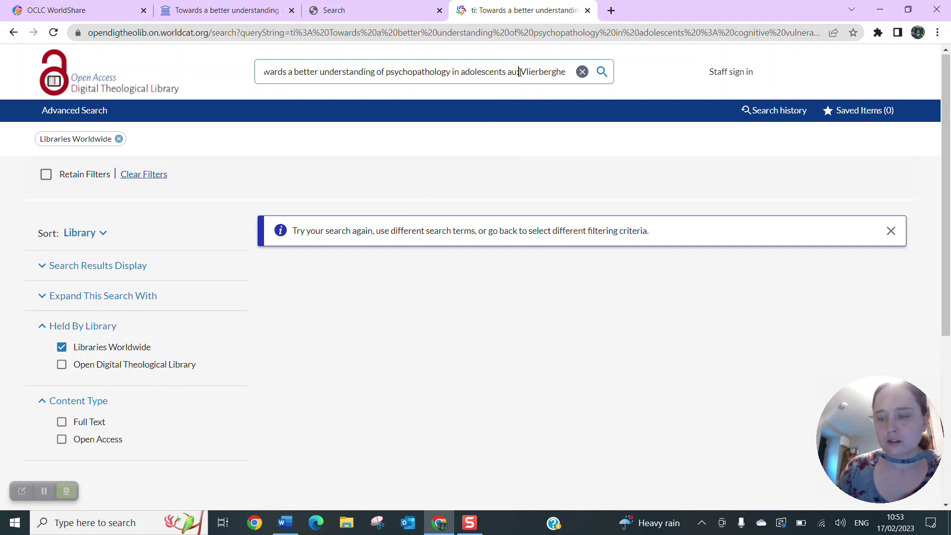
{"action": "key", "text": "Return"}
{"action": "left_click", "coordinate": [494, 191]}
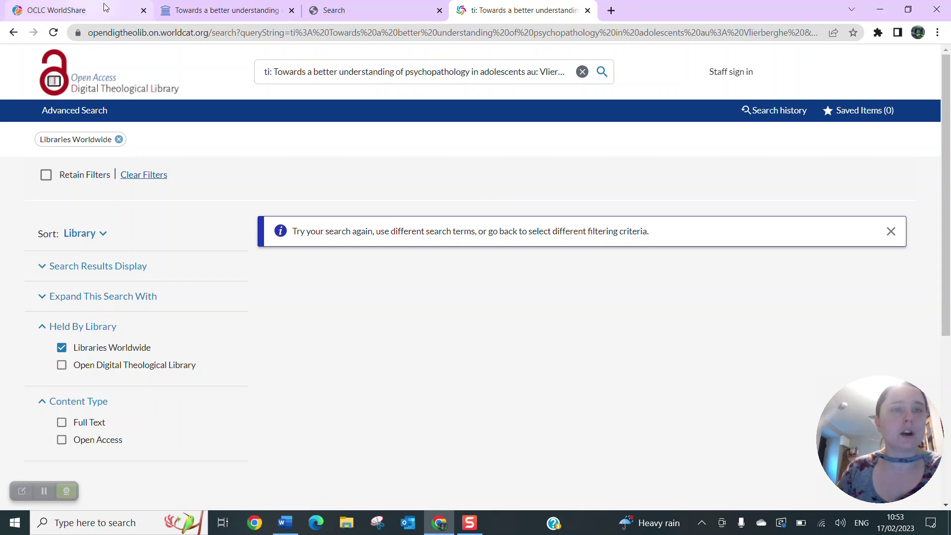
Step: Return to the Ghent dissertations list and check the titles already in the University of Ghent dissertations collection in WorldShare
{"action": "left_click", "coordinate": [223, 10]}
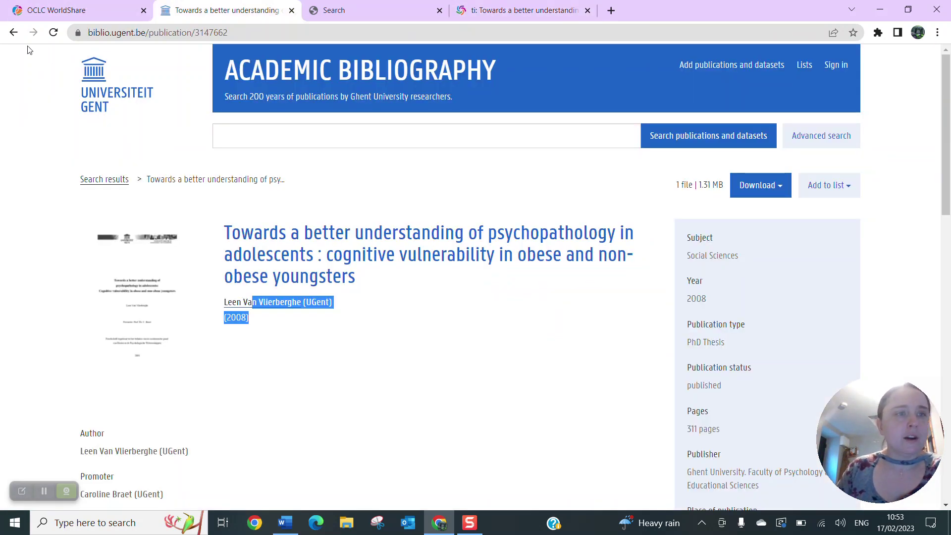
{"action": "left_click", "coordinate": [13, 32]}
{"action": "scroll", "coordinate": [277, 174], "scroll_direction": "up", "scroll_amount": 3}
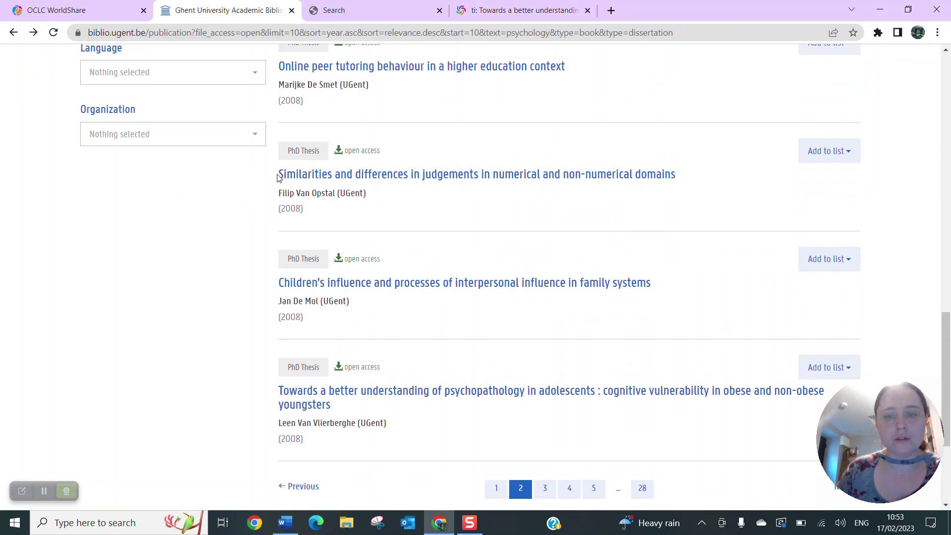
{"action": "scroll", "coordinate": [183, 283], "scroll_direction": "up", "scroll_amount": 13}
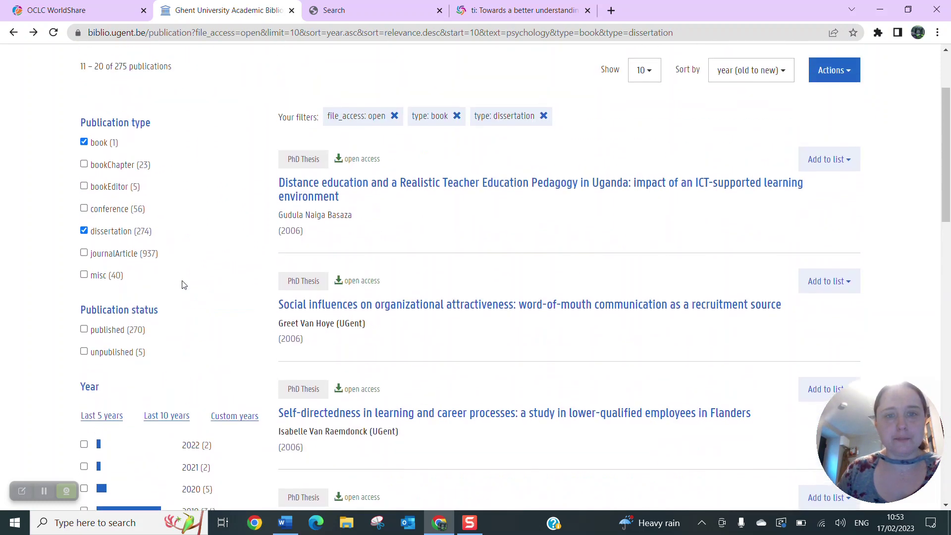
{"action": "scroll", "coordinate": [183, 284], "scroll_direction": "up", "scroll_amount": 1}
{"action": "scroll", "coordinate": [183, 284], "scroll_direction": "up", "scroll_amount": 2}
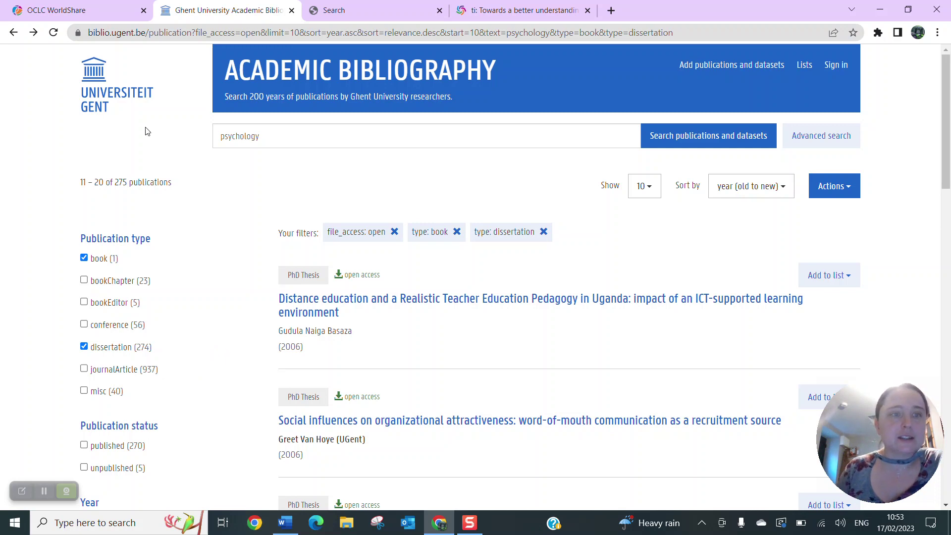
{"action": "key", "text": "ctrl+shift+Tab"}
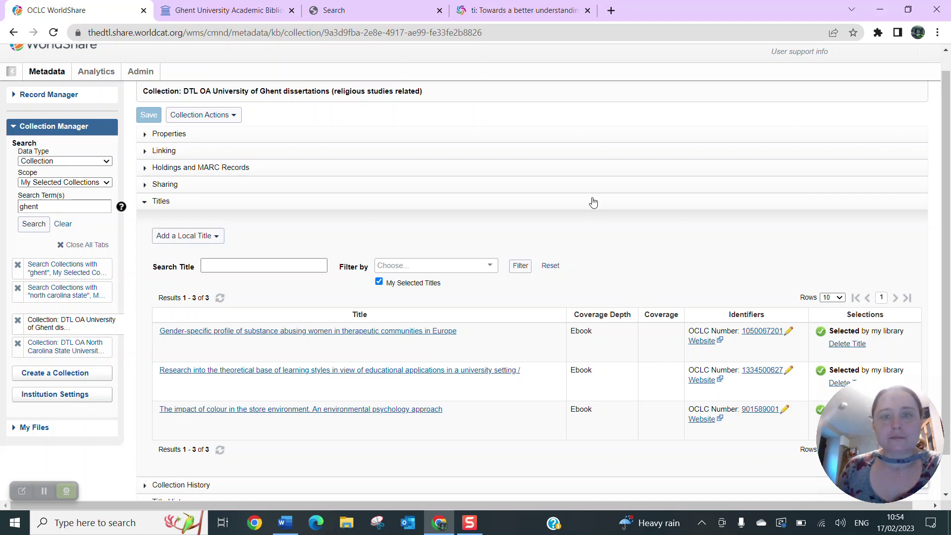
Step: Review the second page of open access psychology dissertations in the Ghent University bibliography
{"action": "left_click", "coordinate": [216, 5]}
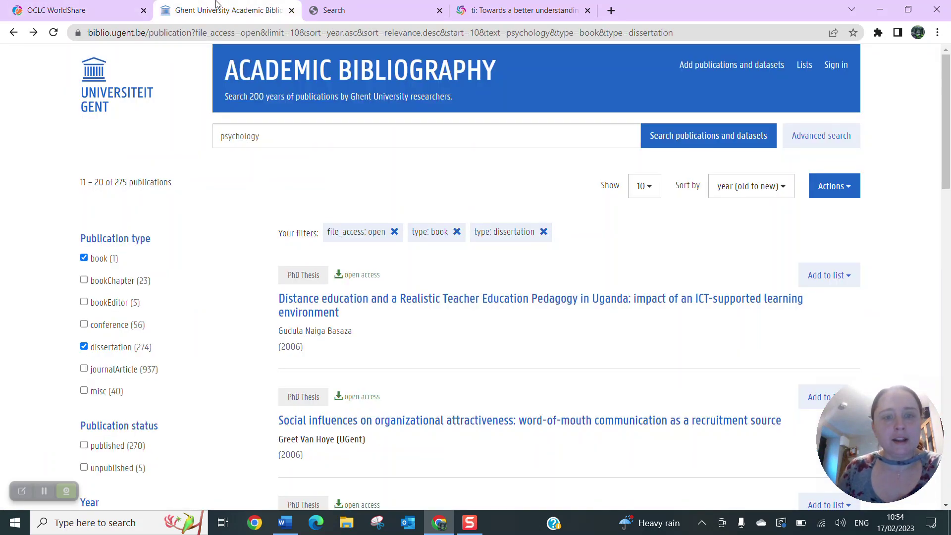
{"action": "scroll", "coordinate": [256, 376], "scroll_direction": "down", "scroll_amount": 9}
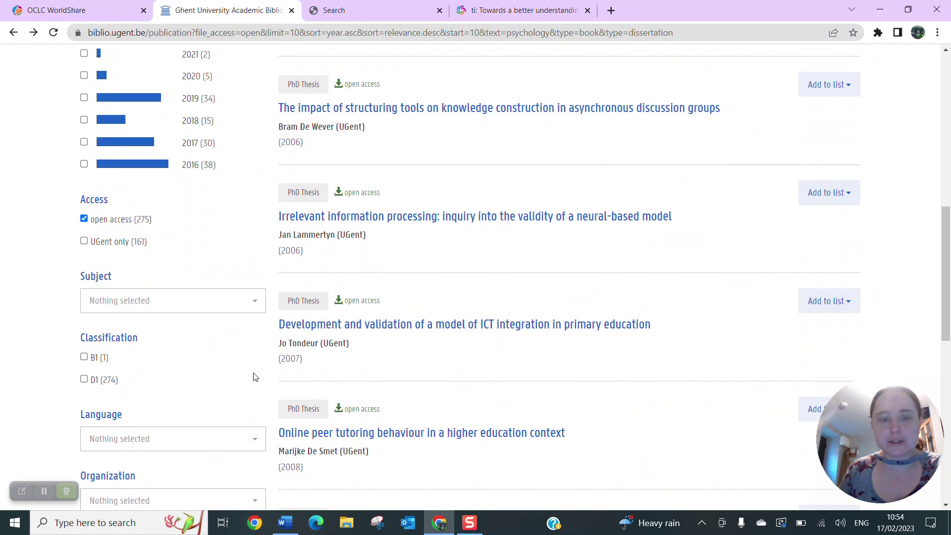
{"action": "scroll", "coordinate": [255, 377], "scroll_direction": "down", "scroll_amount": 12}
{"action": "scroll", "coordinate": [230, 301], "scroll_direction": "up", "scroll_amount": 1}
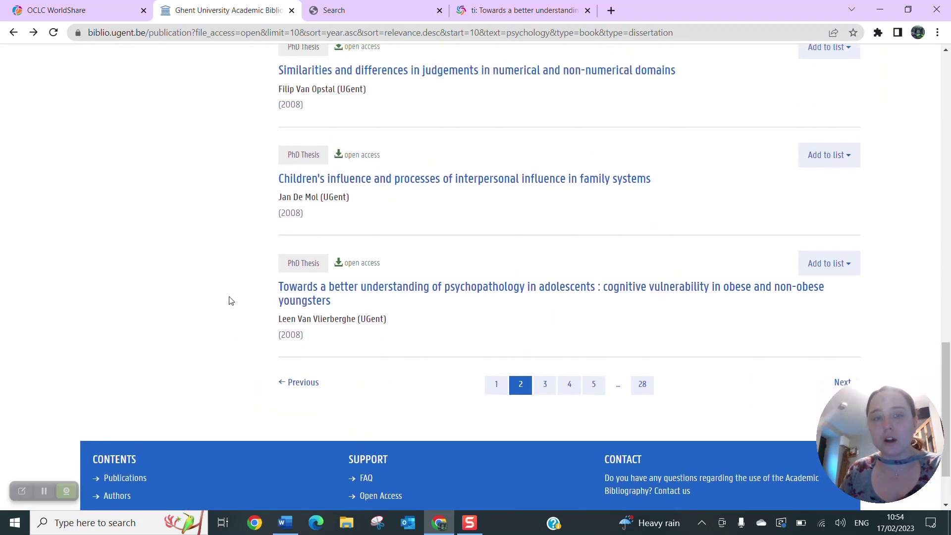
{"action": "scroll", "coordinate": [229, 301], "scroll_direction": "up", "scroll_amount": 1}
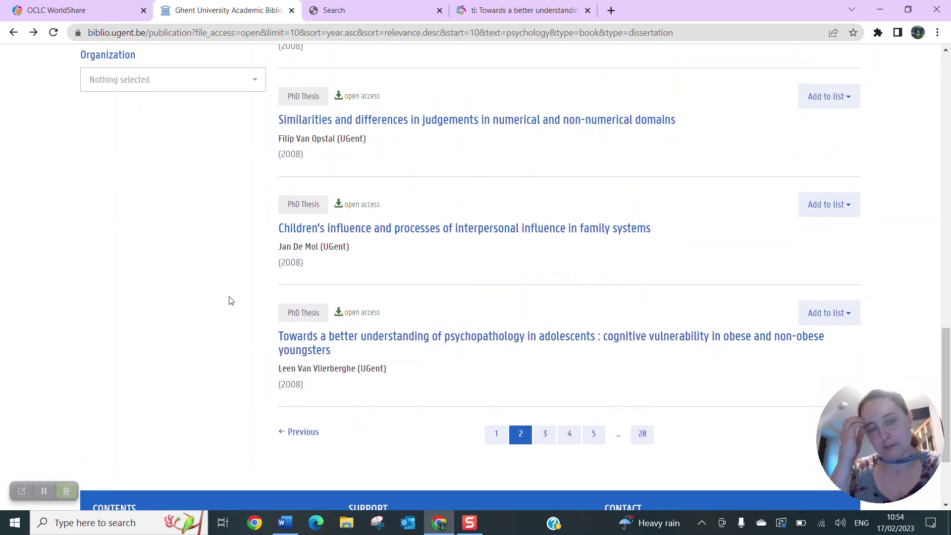
{"action": "scroll", "coordinate": [228, 255], "scroll_direction": "up", "scroll_amount": 15}
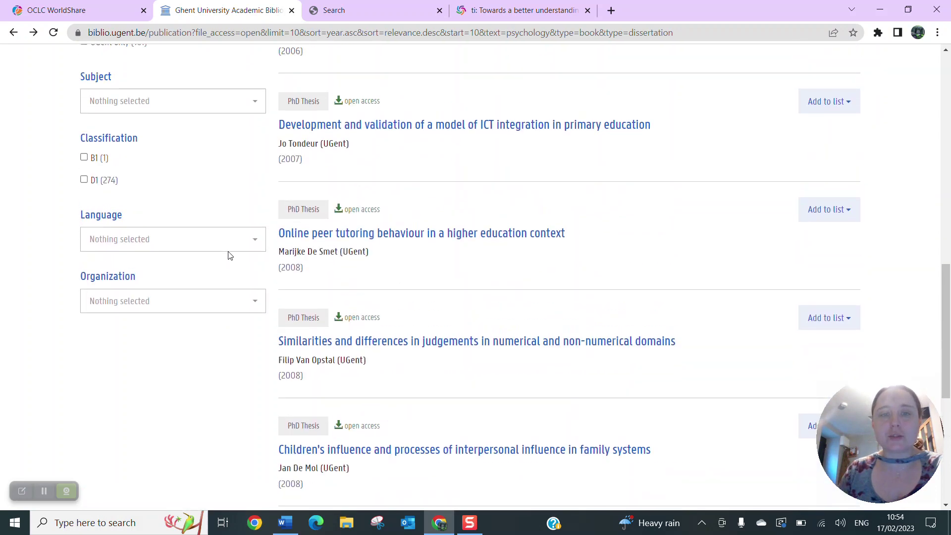
{"action": "scroll", "coordinate": [264, 210], "scroll_direction": "up", "scroll_amount": 4}
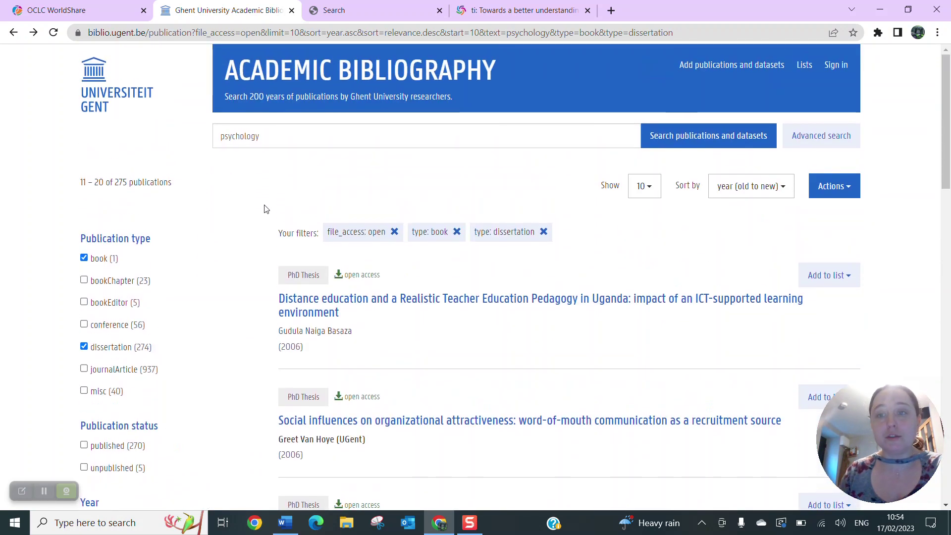